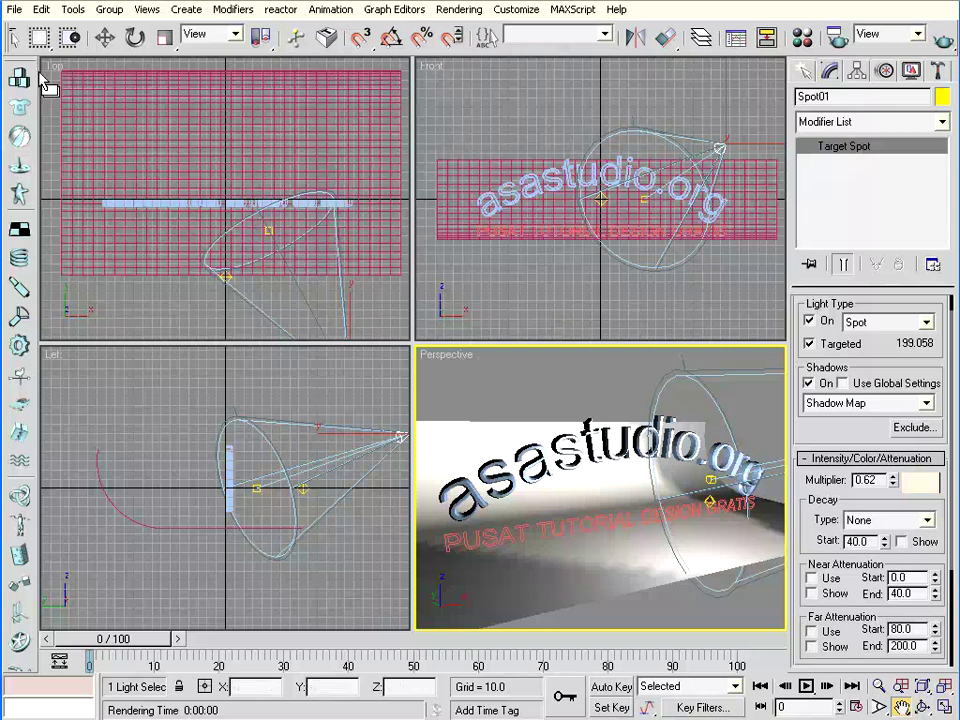
# Reset 3ds Max to an empty scene, discarding the logo scene's unsaved changes.
pyautogui.click(14, 9)
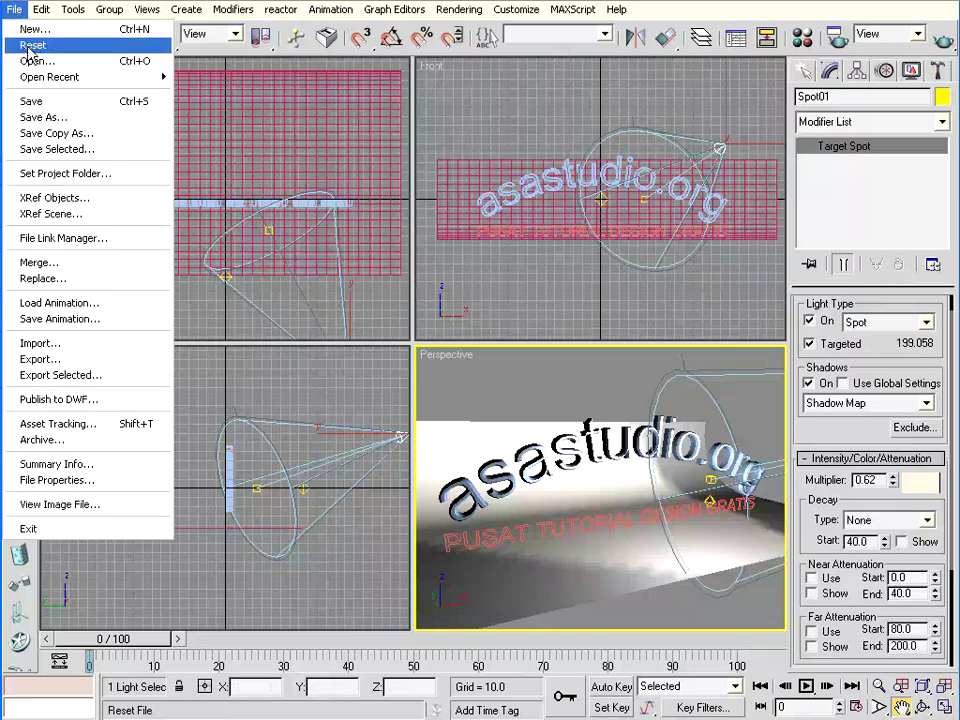
pyautogui.click(28, 46)
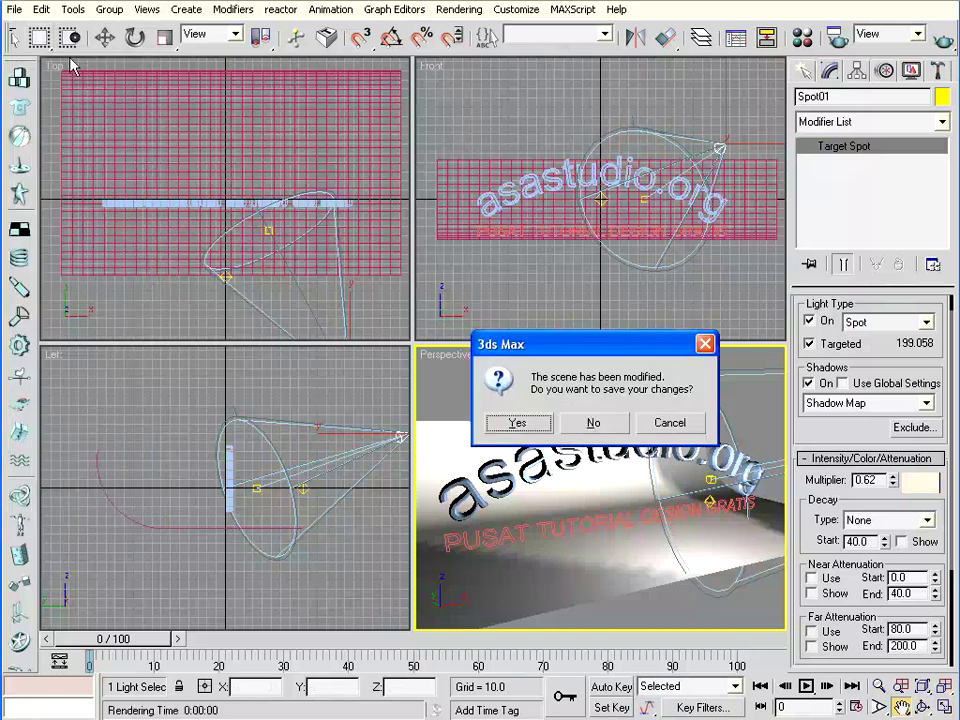
pyautogui.click(590, 424)
pyautogui.click(424, 388)
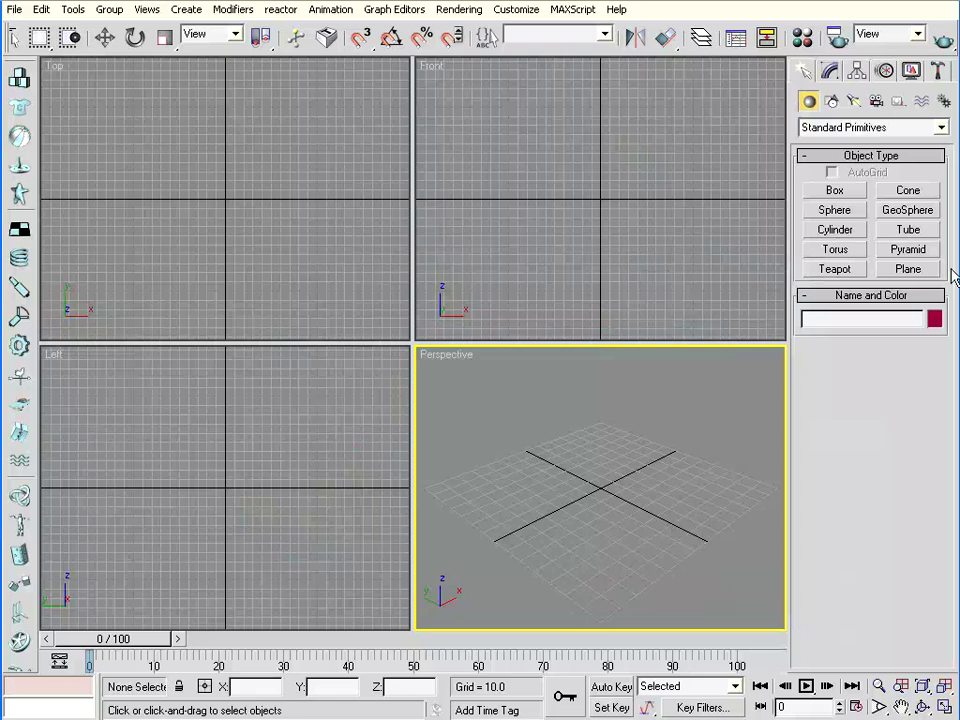
# Create a 265.306 by 372.449 ground plane in the Top view and colour it grey.
pyautogui.click(908, 269)
pyautogui.moveTo(51, 85)
pyautogui.mouseDown()
pyautogui.moveTo(262, 152)
pyautogui.moveTo(364, 316)
pyautogui.moveTo(396, 328)
pyautogui.mouseUp()
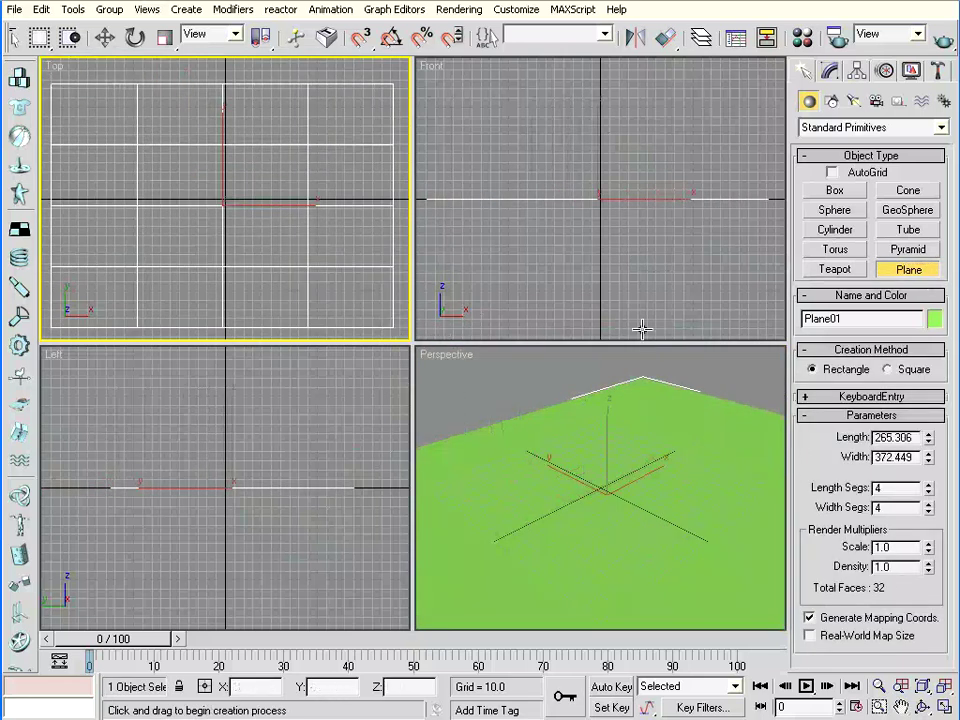
pyautogui.click(934, 318)
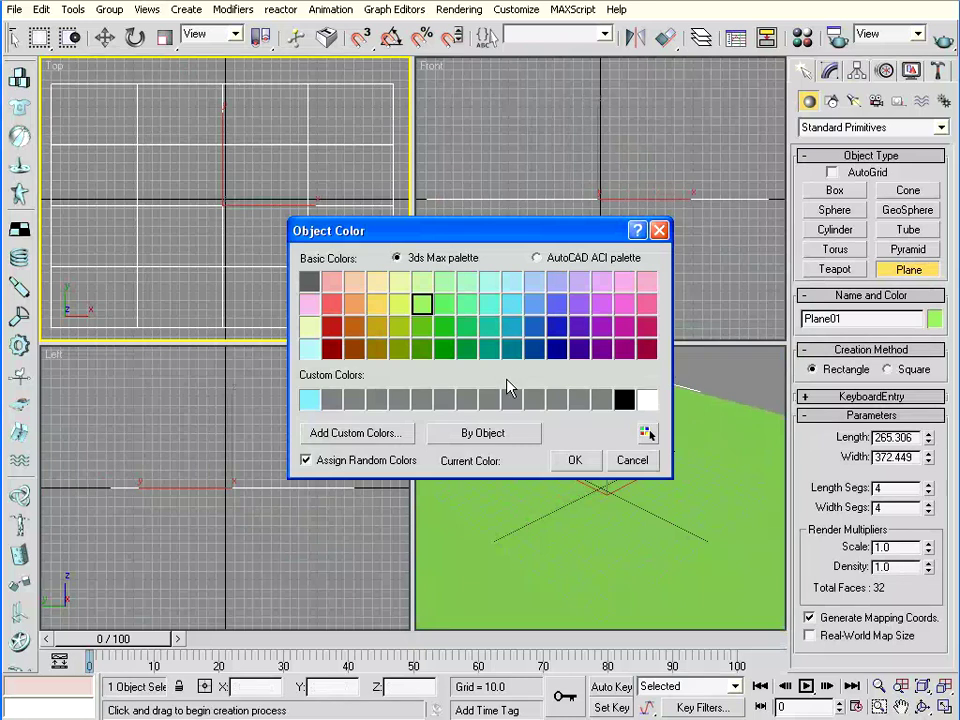
pyautogui.click(332, 400)
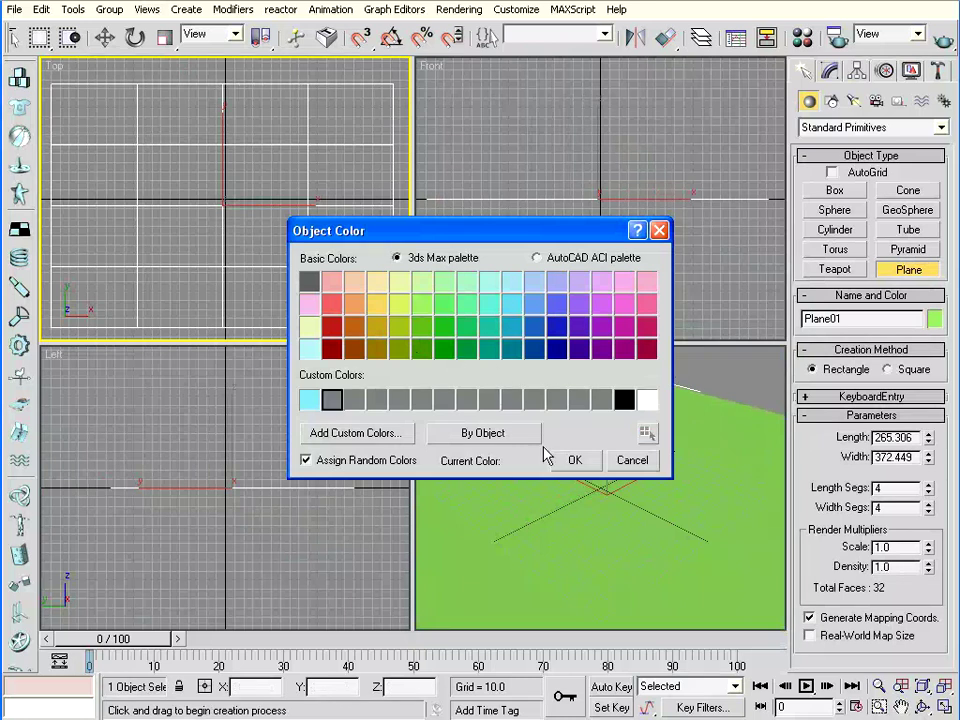
pyautogui.click(578, 460)
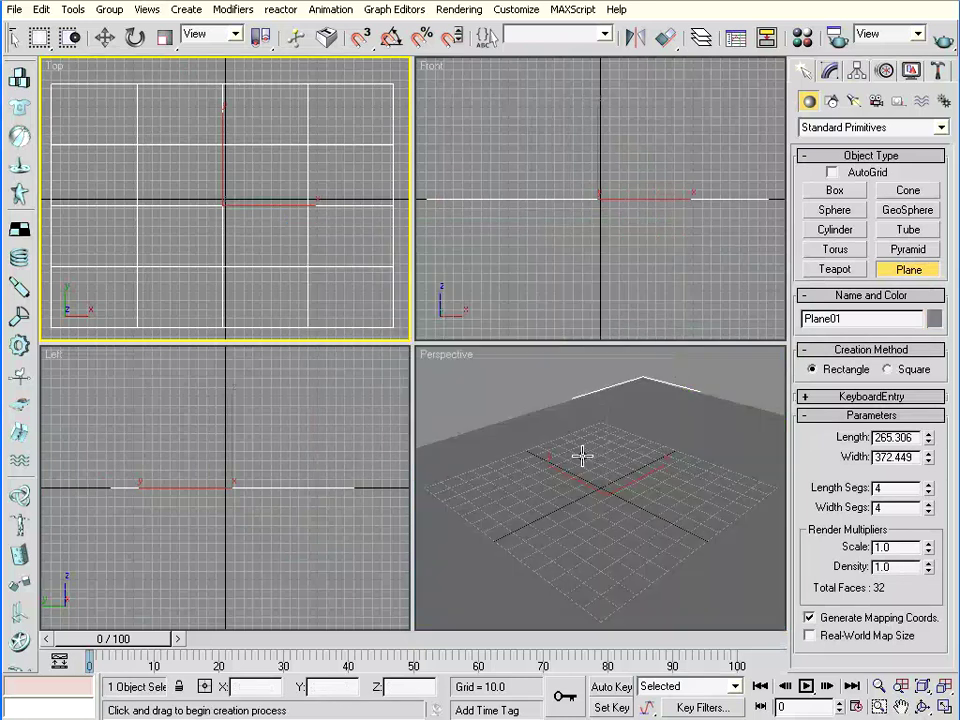
# Draw a teapot near the upper-left of the Top view and nudge it slightly right.
pyautogui.click(835, 268)
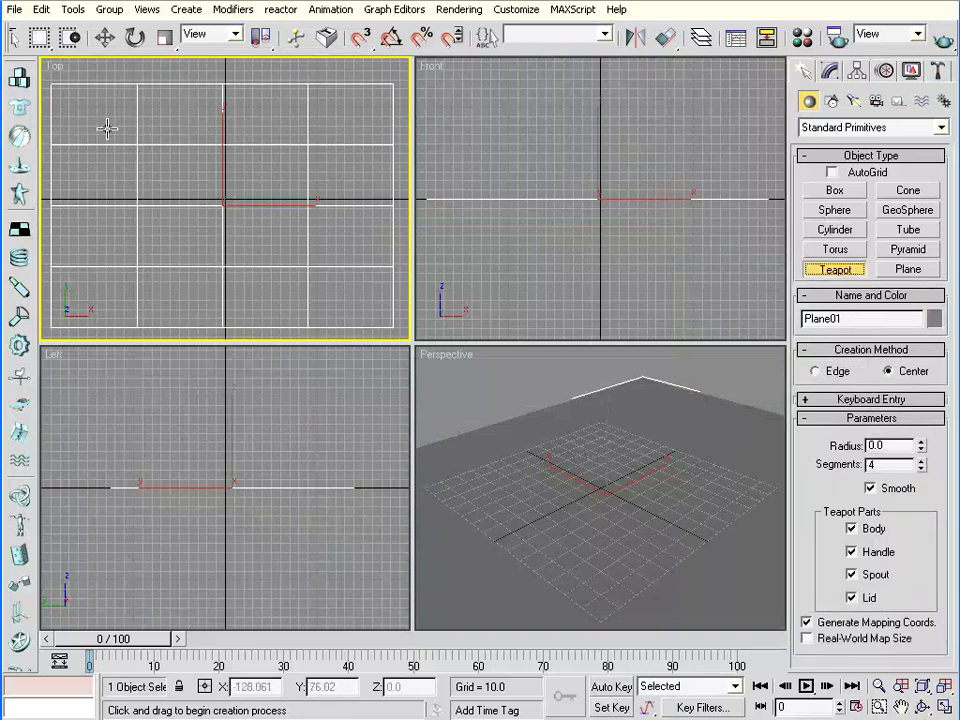
pyautogui.moveTo(107, 128); pyautogui.dragTo(135, 130)
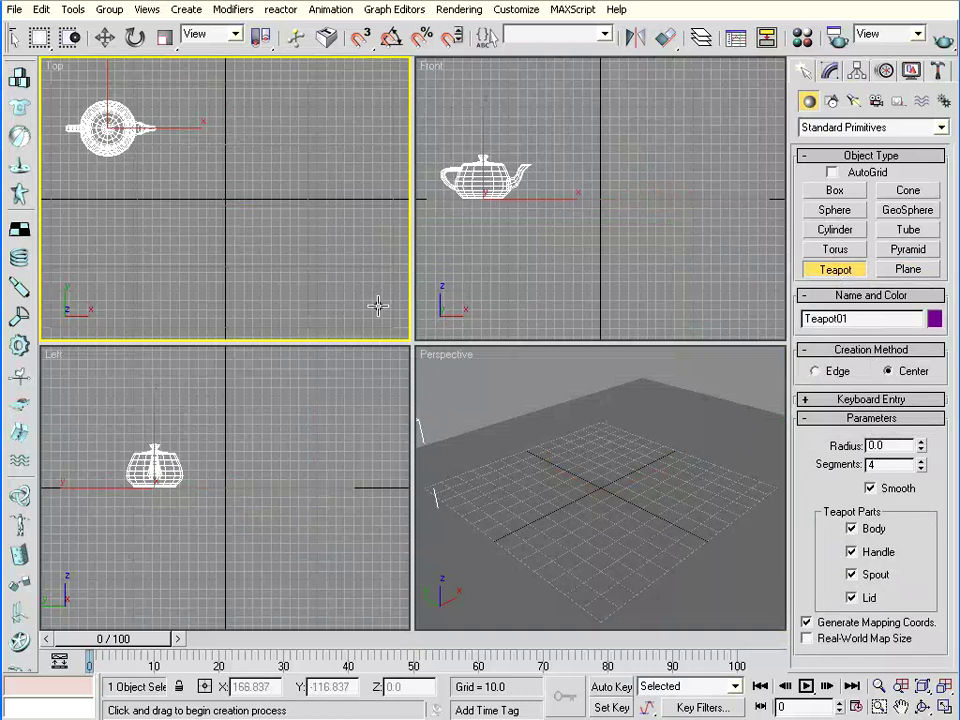
pyautogui.click(105, 37)
pyautogui.moveTo(134, 109); pyautogui.dragTo(148, 110)
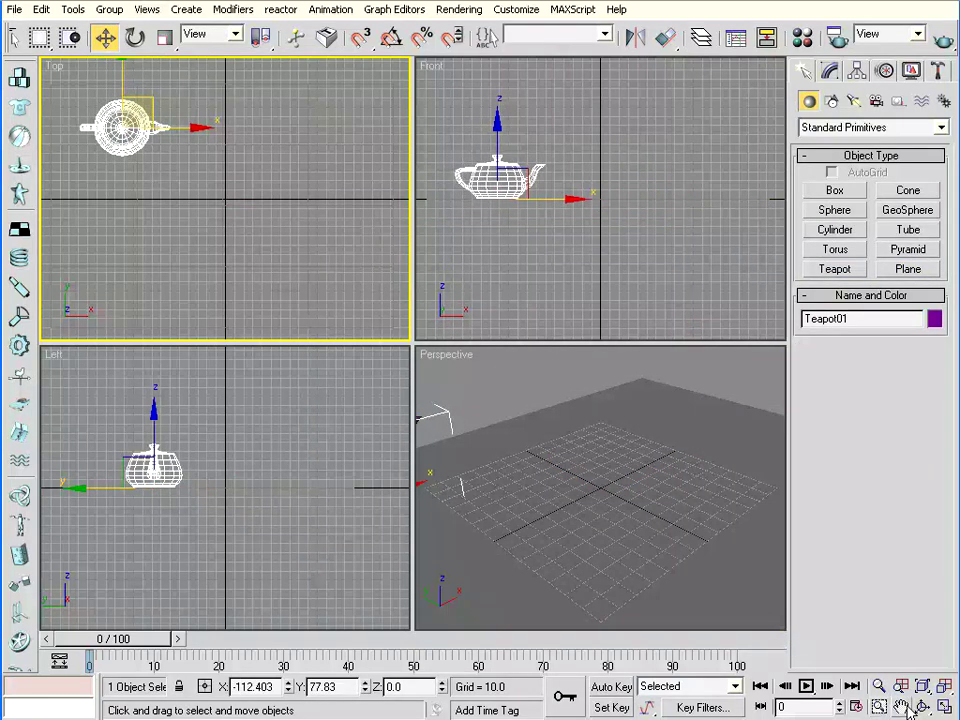
# Frame teapot and plane in Perspective, then move the teapot to X -130.458, Y 92.902.
pyautogui.hotkey('ctrl', 'p')
pyautogui.click(541, 503)
pyautogui.moveTo(541, 503); pyautogui.dragTo(604, 448)
pyautogui.click(878, 708)
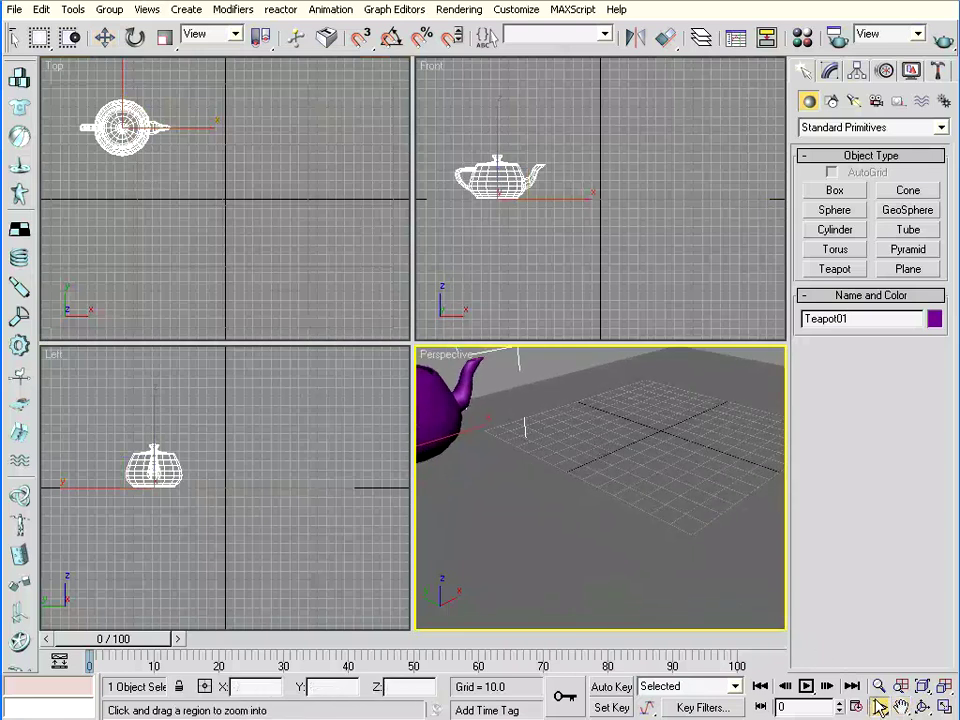
pyautogui.moveTo(623, 518)
pyautogui.mouseDown()
pyautogui.moveTo(625, 563)
pyautogui.moveTo(637, 529)
pyautogui.moveTo(626, 523)
pyautogui.mouseUp()
pyautogui.hotkey('ctrl', 'p')
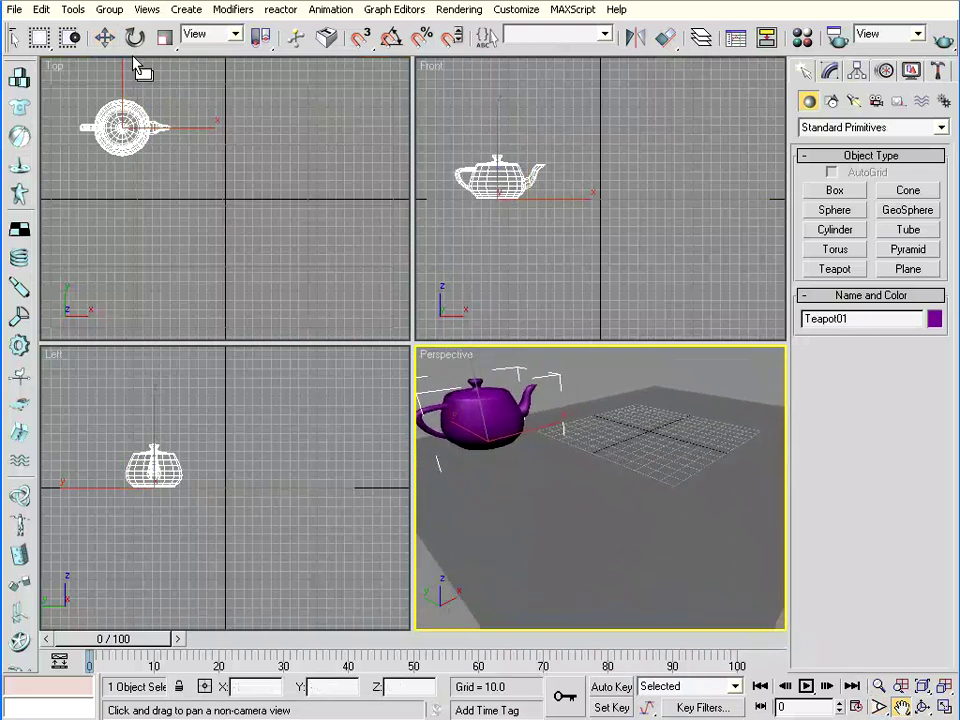
pyautogui.click(106, 39)
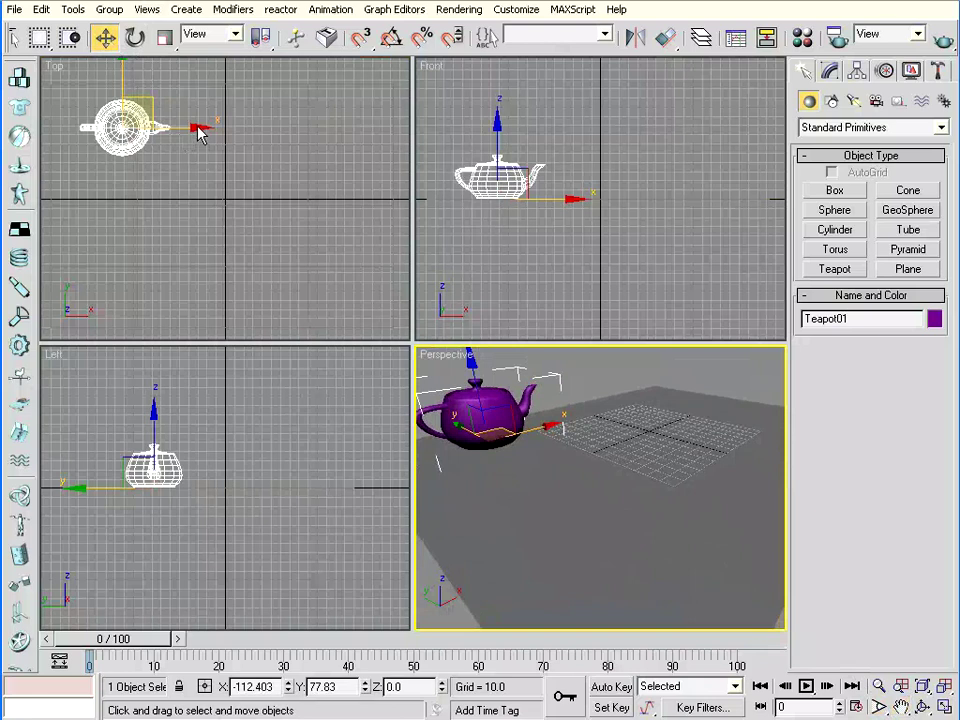
pyautogui.moveTo(200, 135); pyautogui.dragTo(172, 130)
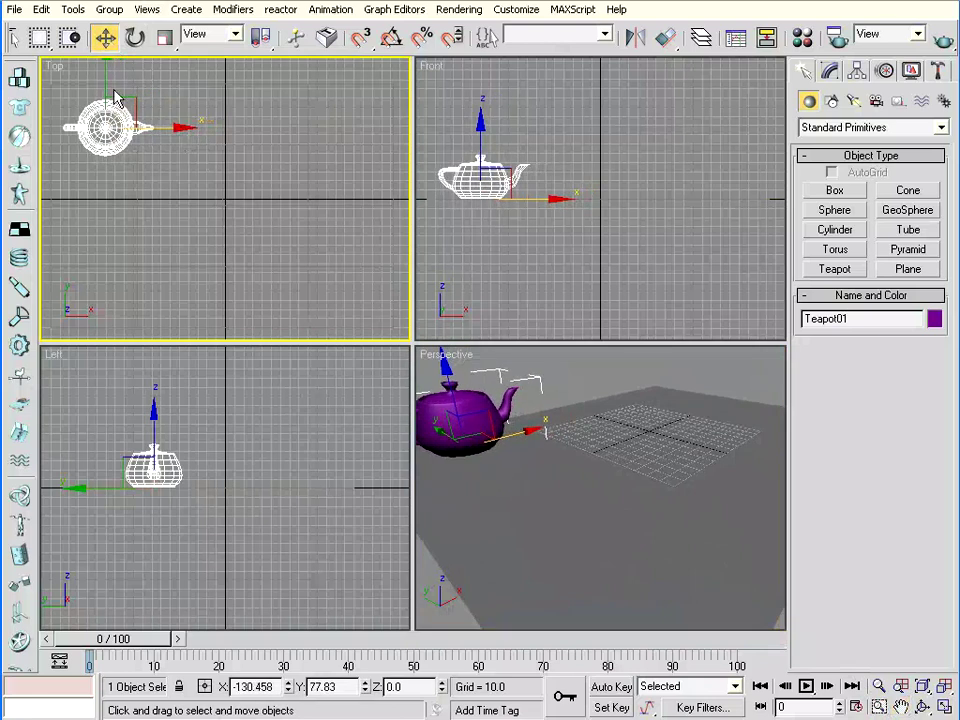
pyautogui.moveTo(105, 87); pyautogui.dragTo(107, 70)
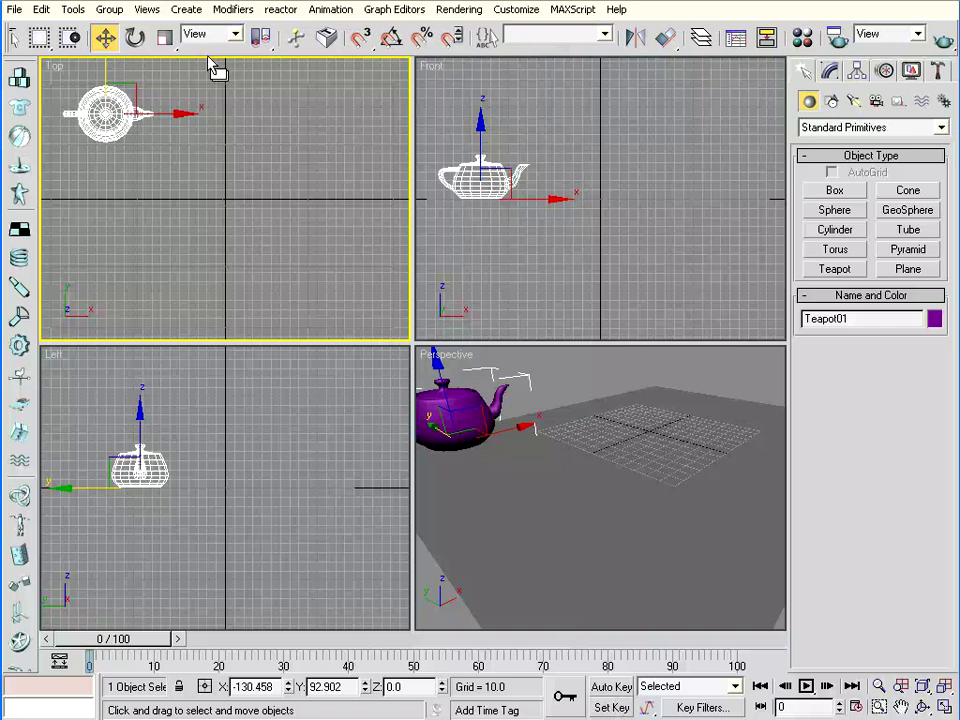
pyautogui.moveTo(205, 52)
pyautogui.mouseDown()
pyautogui.moveTo(534, 58)
pyautogui.moveTo(398, 40)
pyautogui.moveTo(536, 40)
pyautogui.mouseUp()
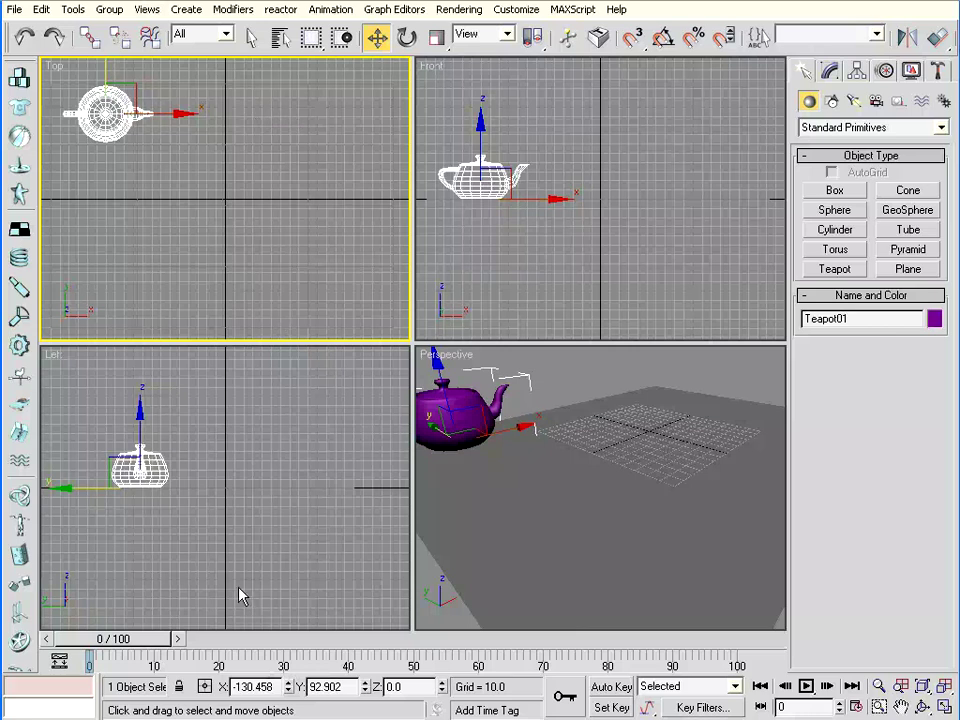
# With Auto Key on, key the teapot moved right to X 72.962 at frame 20.
pyautogui.click(611, 686)
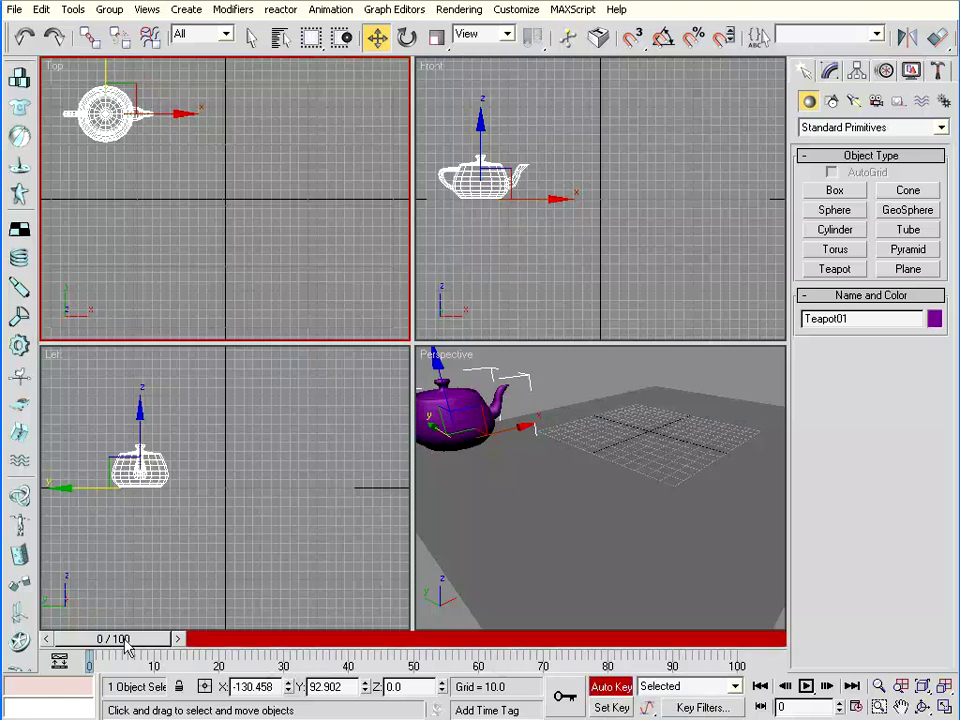
pyautogui.moveTo(127, 645); pyautogui.dragTo(246, 639)
pyautogui.press('w')
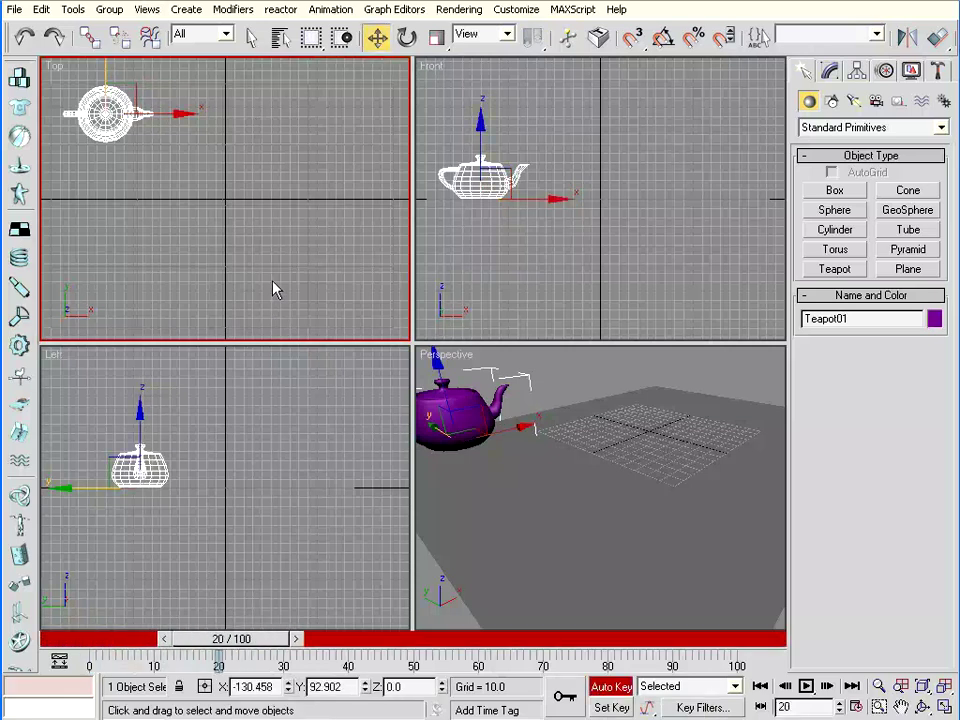
pyautogui.moveTo(179, 112)
pyautogui.mouseDown()
pyautogui.moveTo(385, 114)
pyautogui.moveTo(363, 114)
pyautogui.mouseUp()
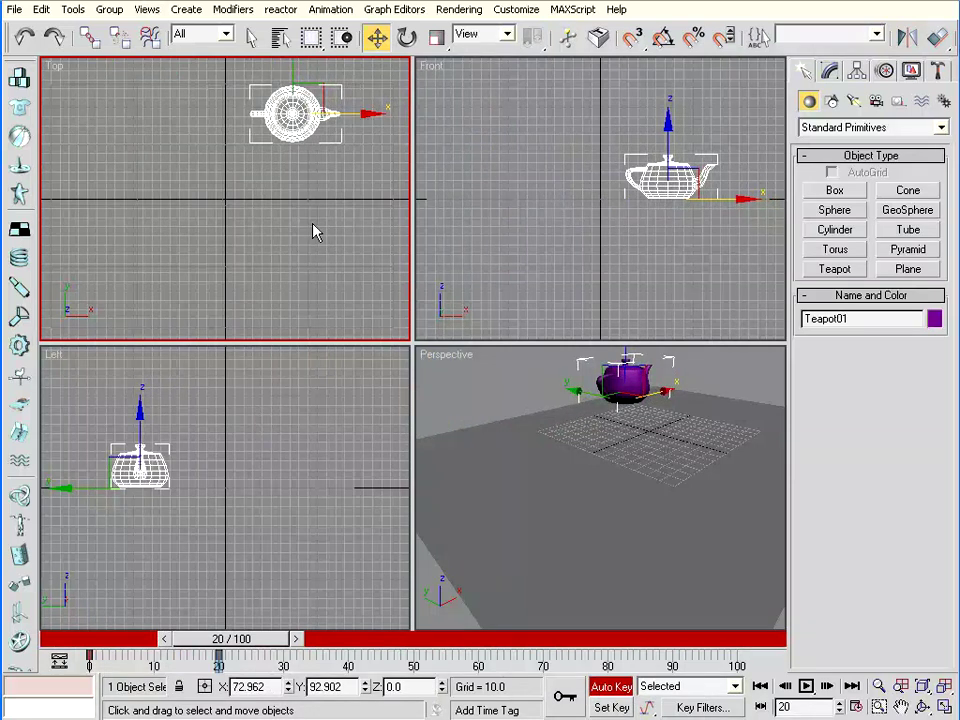
# Key the teapot rotated to -90° about Z at frame 40, previewing the turn.
pyautogui.click(409, 38)
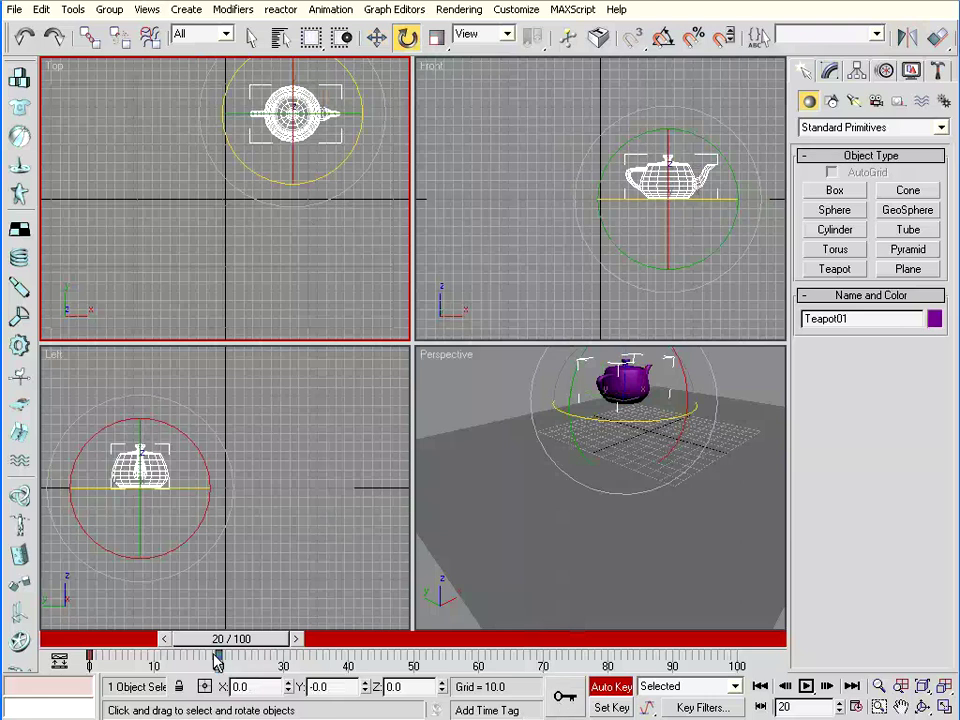
pyautogui.moveTo(243, 645); pyautogui.dragTo(374, 644)
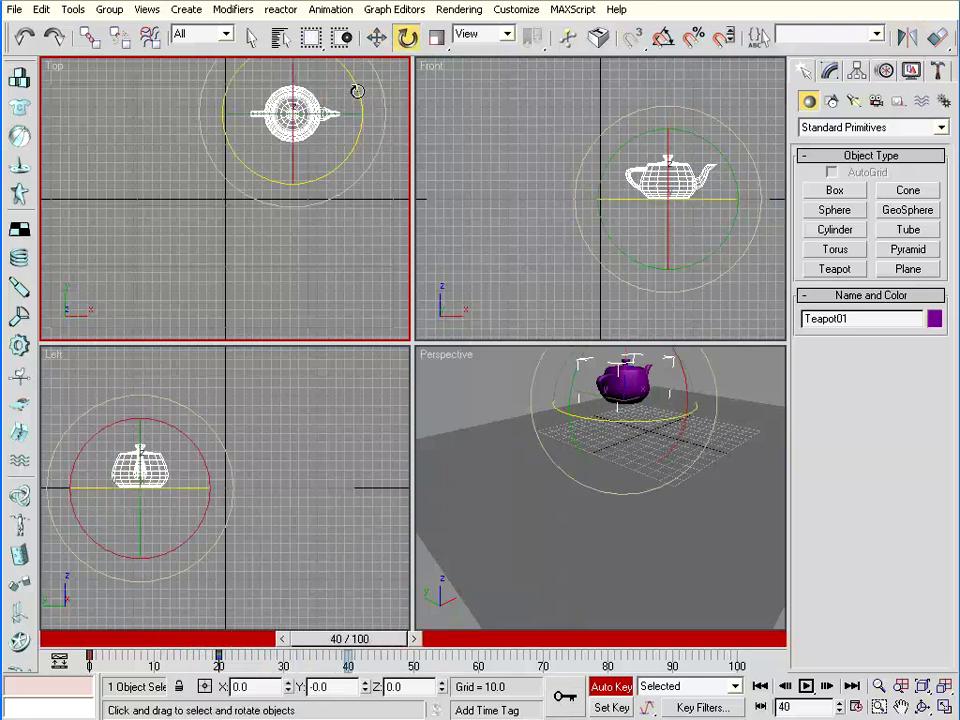
pyautogui.moveTo(358, 94)
pyautogui.mouseDown()
pyautogui.moveTo(356, 283)
pyautogui.moveTo(366, 287)
pyautogui.mouseUp()
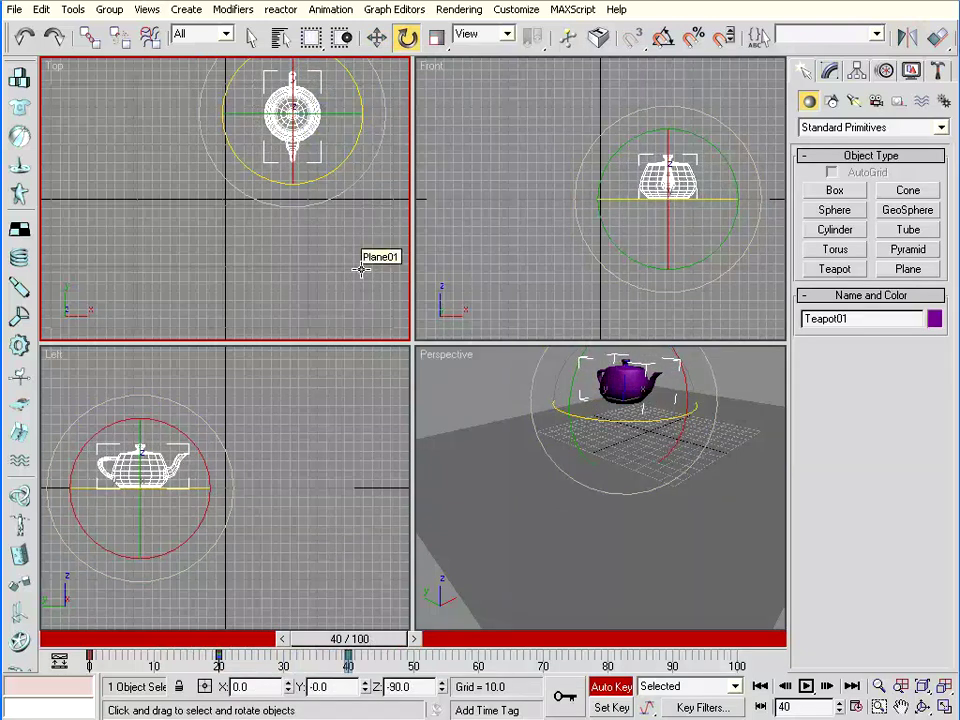
pyautogui.moveTo(390, 655)
pyautogui.mouseDown()
pyautogui.moveTo(396, 643)
pyautogui.moveTo(152, 651)
pyautogui.moveTo(423, 650)
pyautogui.moveTo(352, 650)
pyautogui.mouseUp()
pyautogui.press('e')
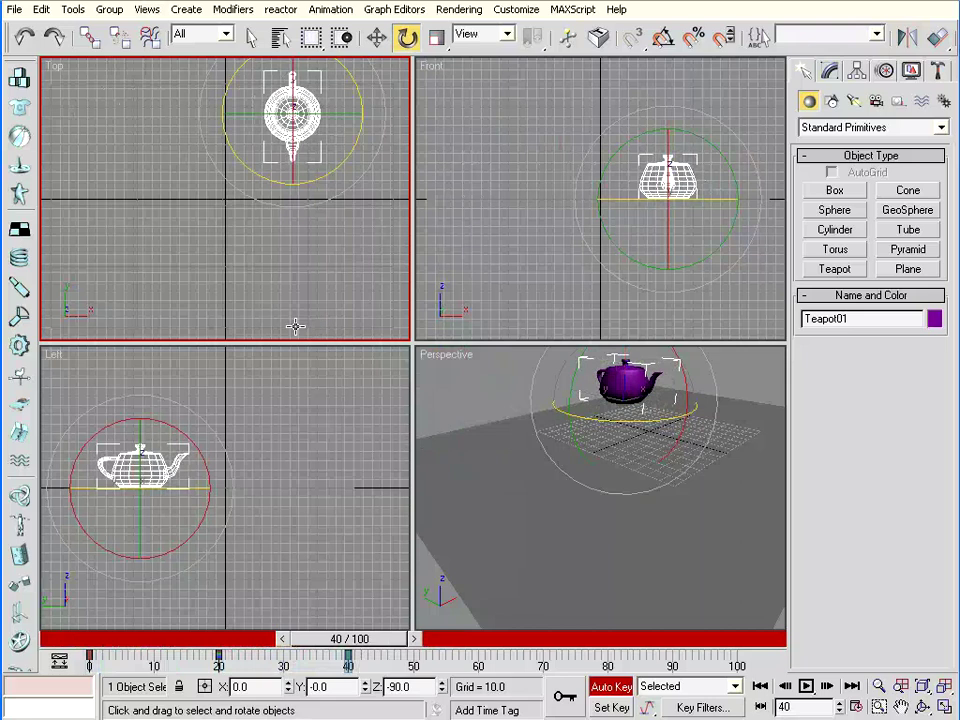
# Key the teapot uniformly scaled to about 160% at frame 60.
pyautogui.click(437, 40)
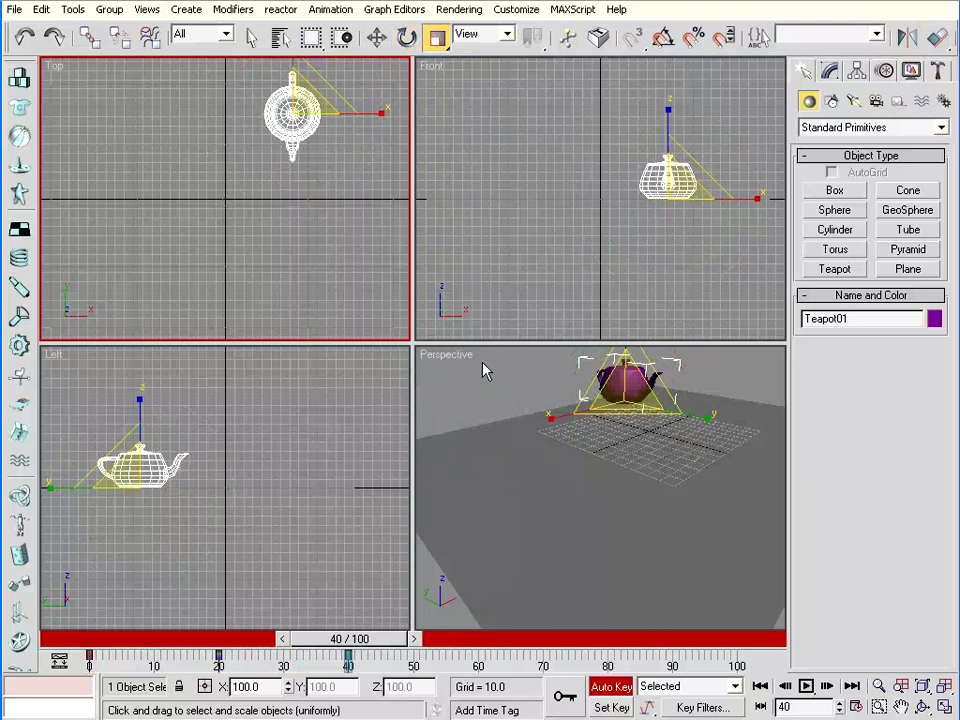
pyautogui.click(566, 700)
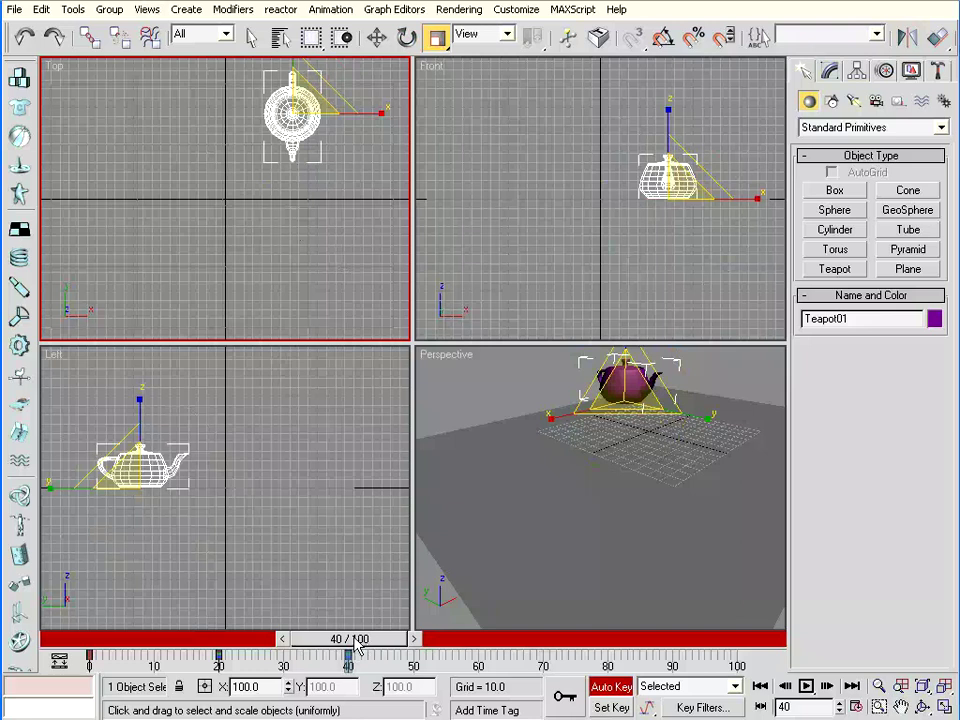
pyautogui.moveTo(357, 648); pyautogui.dragTo(481, 648)
pyautogui.press('r')
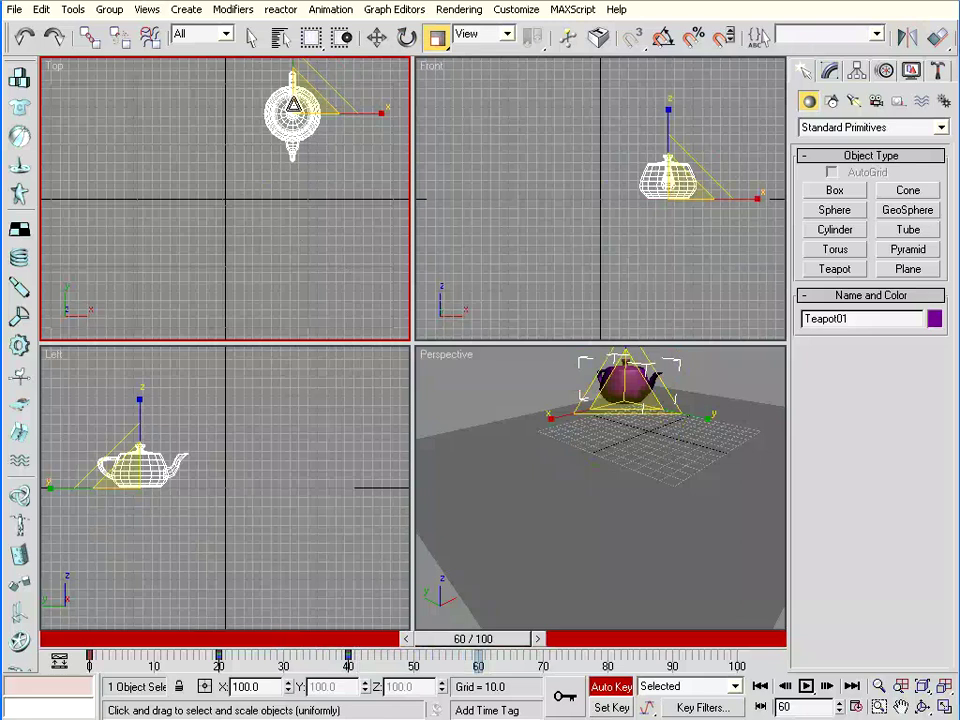
pyautogui.moveTo(295, 103); pyautogui.dragTo(296, 45)
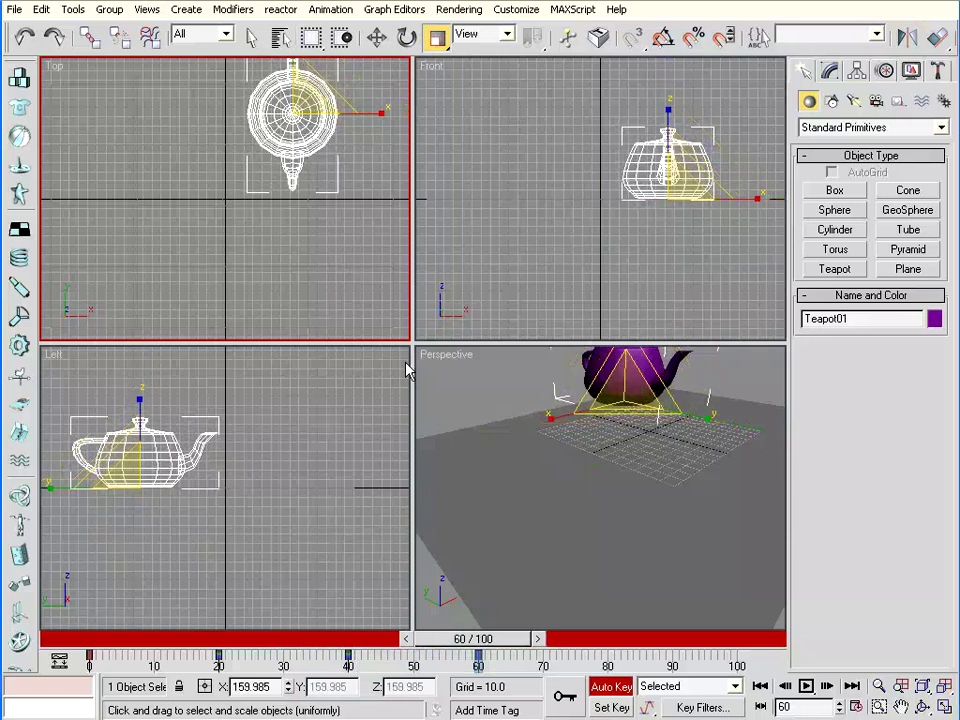
# Key the teapot moved down to Y -55.341 at frame 80, then turn off Auto Key.
pyautogui.click(377, 40)
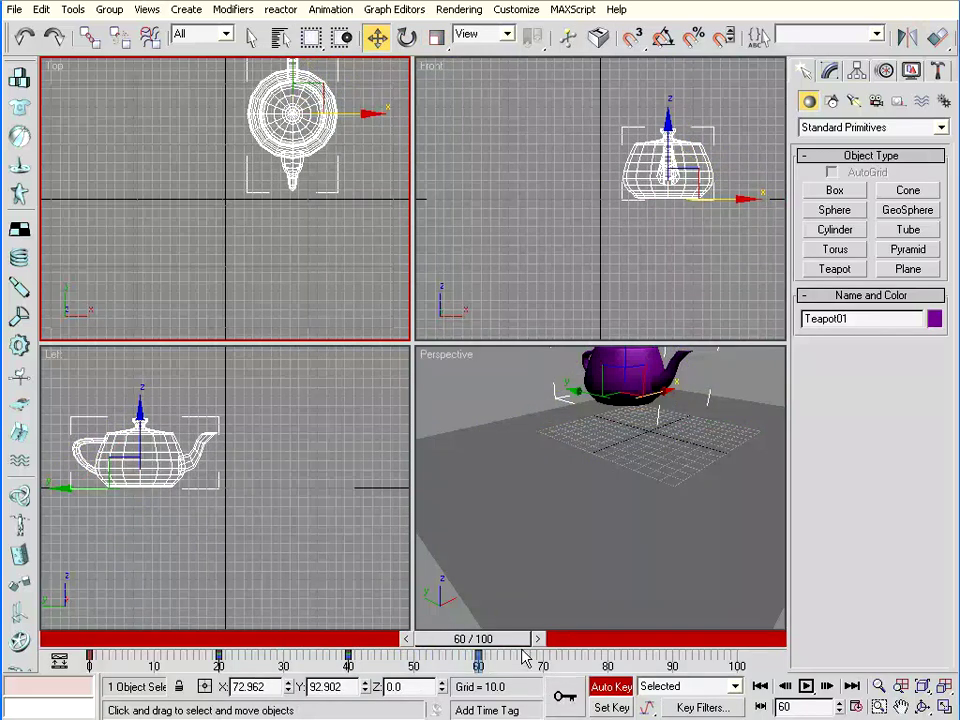
pyautogui.moveTo(510, 645); pyautogui.dragTo(632, 645)
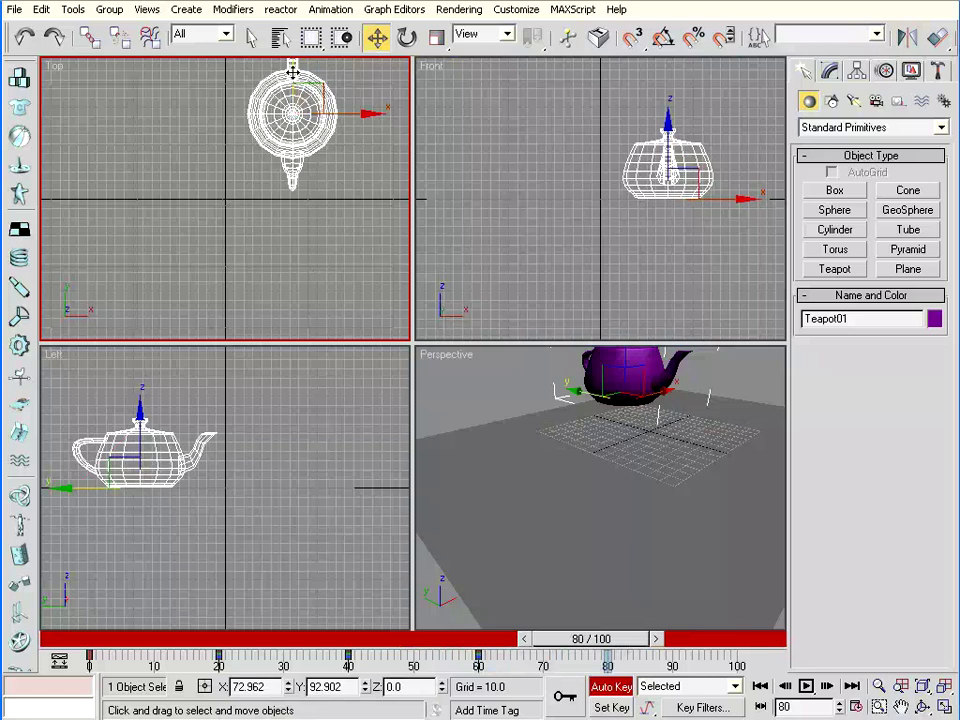
pyautogui.moveTo(292, 72); pyautogui.dragTo(292, 207)
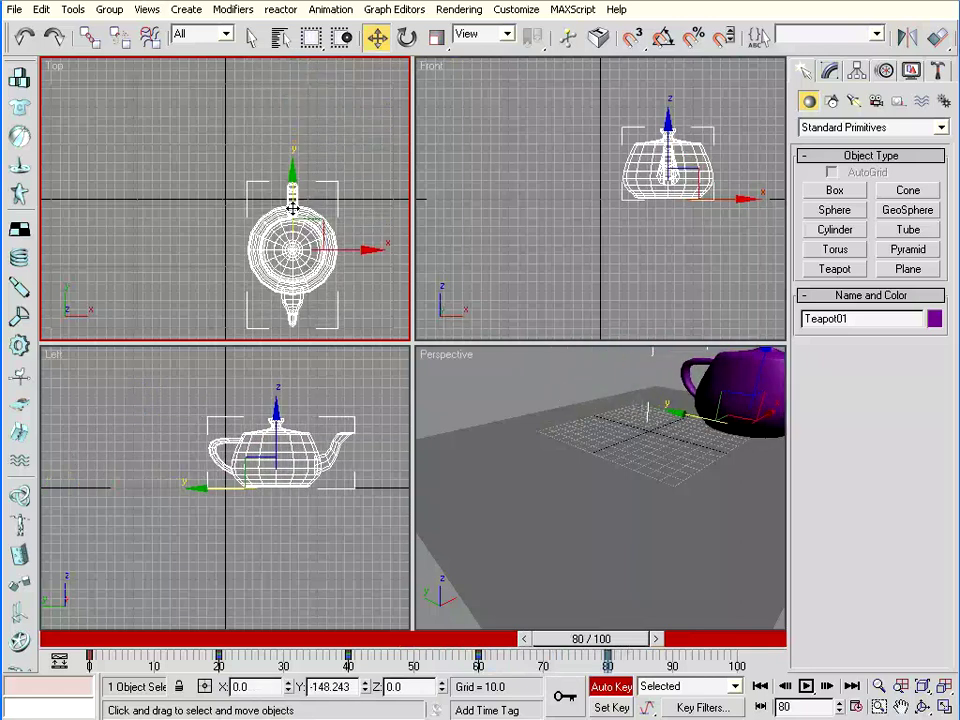
pyautogui.click(612, 688)
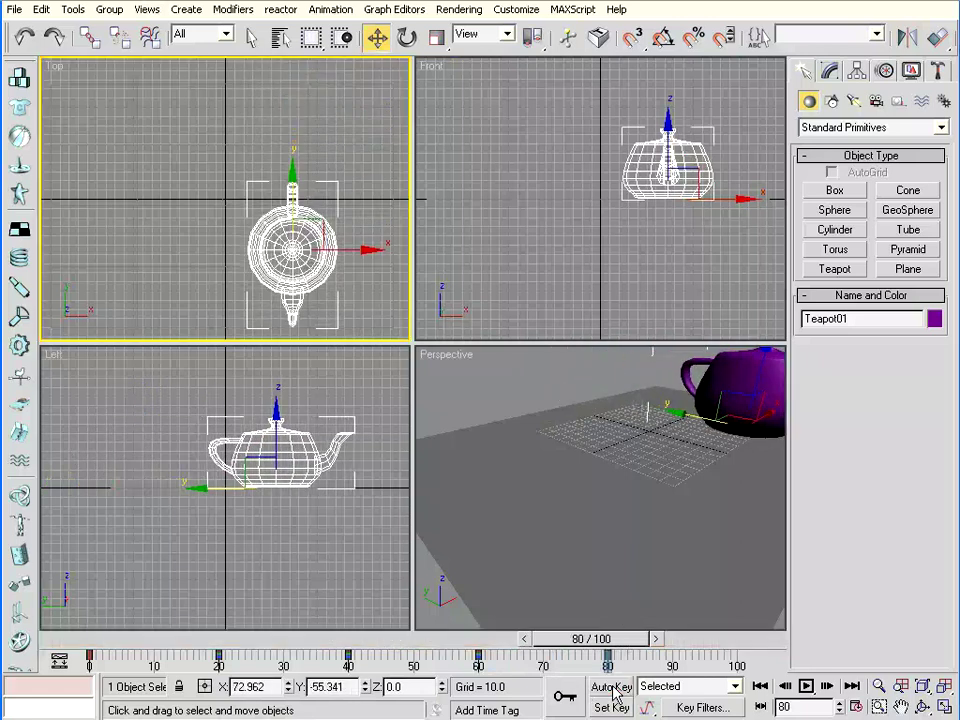
# Reframe the Perspective view, play and stop the animation, and return to frame 0.
pyautogui.click(900, 706)
pyautogui.moveTo(563, 434); pyautogui.dragTo(553, 514)
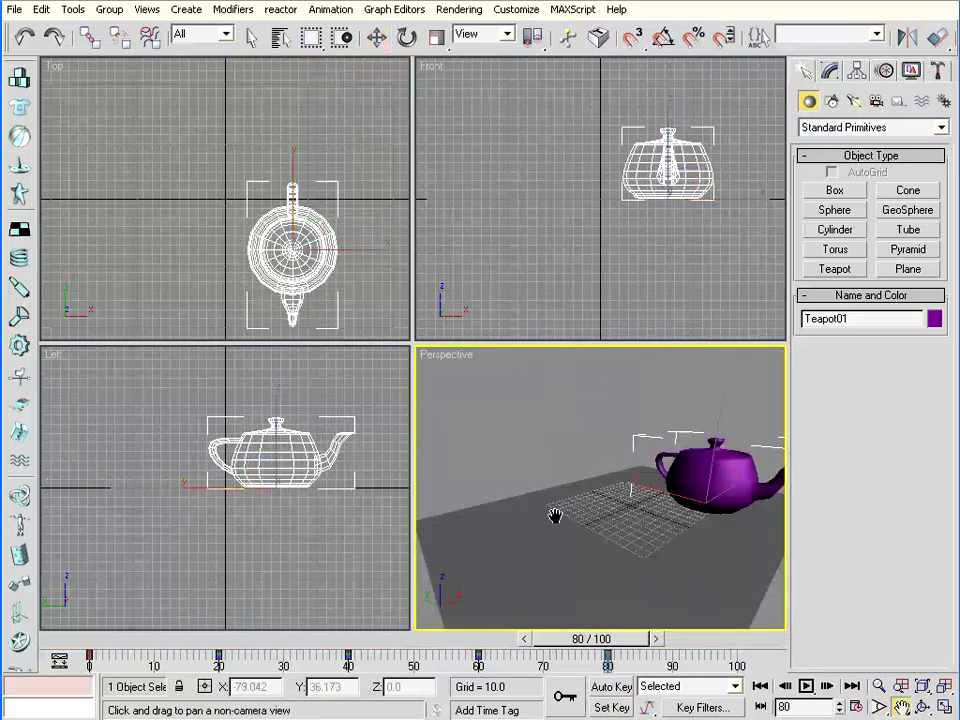
pyautogui.click(806, 686)
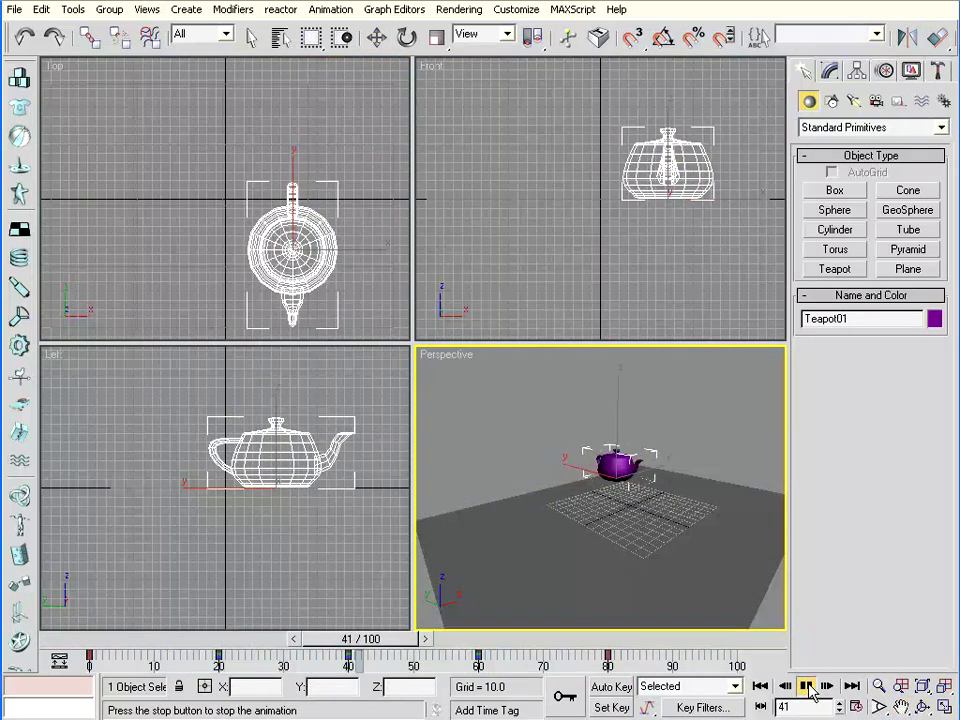
pyautogui.click(808, 687)
pyautogui.moveTo(512, 638)
pyautogui.mouseDown()
pyautogui.moveTo(178, 636)
pyautogui.moveTo(780, 638)
pyautogui.moveTo(170, 640)
pyautogui.moveTo(298, 657)
pyautogui.moveTo(634, 638)
pyautogui.moveTo(65, 640)
pyautogui.mouseUp()
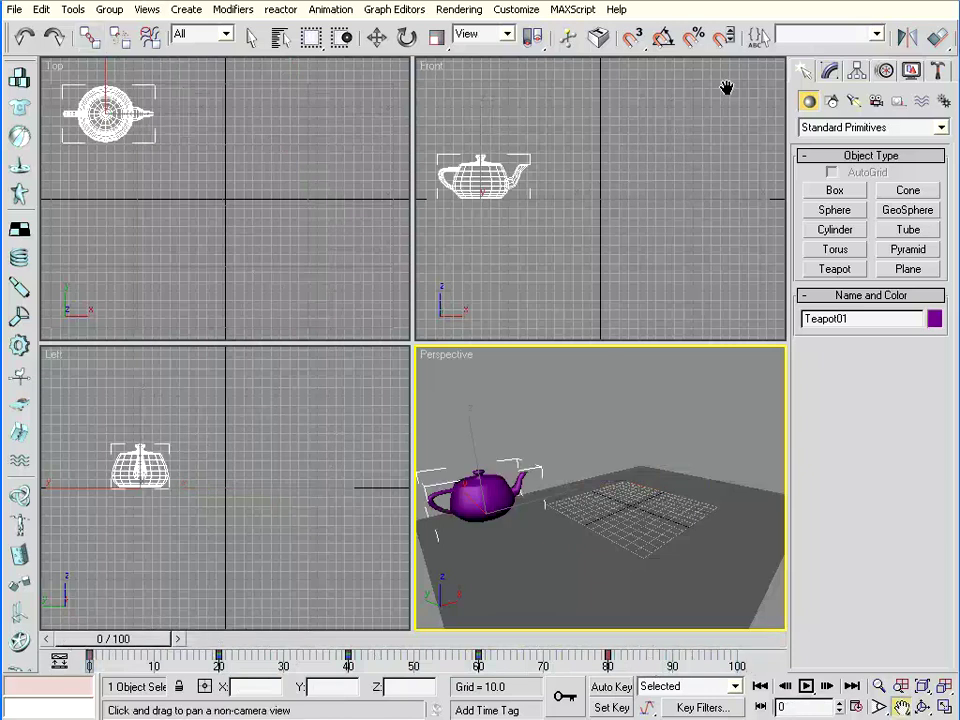
pyautogui.moveTo(788, 50); pyautogui.dragTo(516, 48)
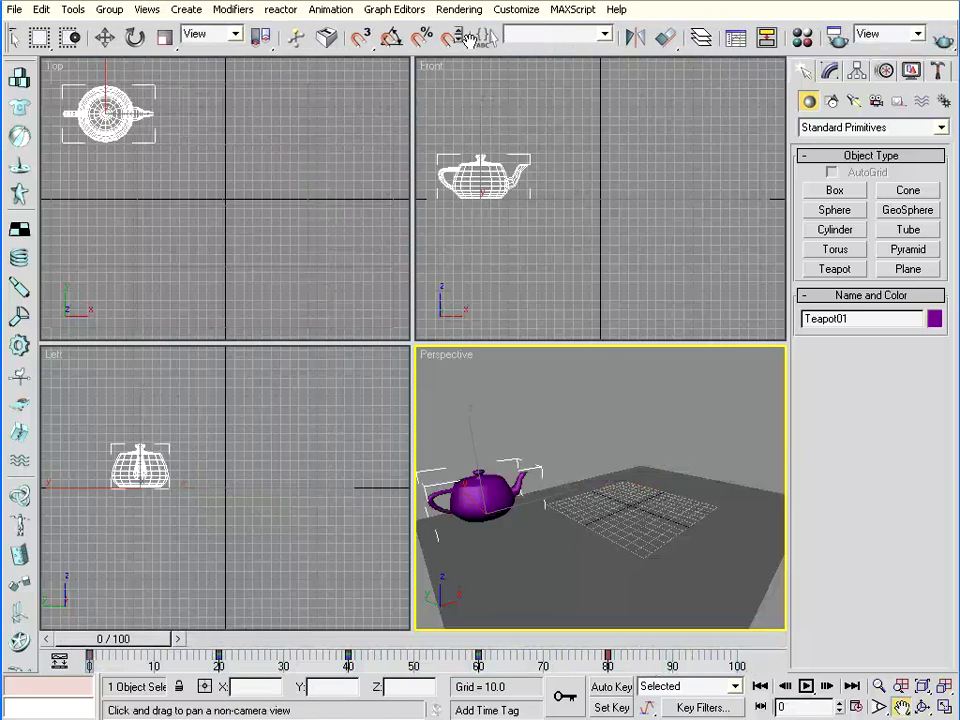
# Give material 01 - Default a light green diffuse, show it in viewport, and assign it to the teapot.
pyautogui.click(802, 40)
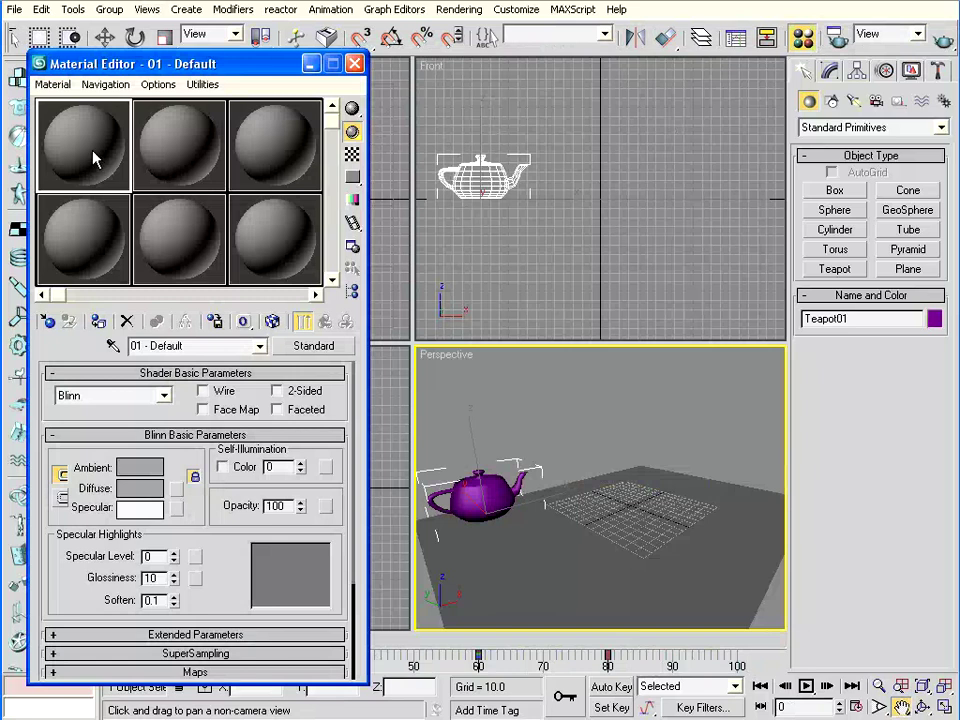
pyautogui.click(141, 490)
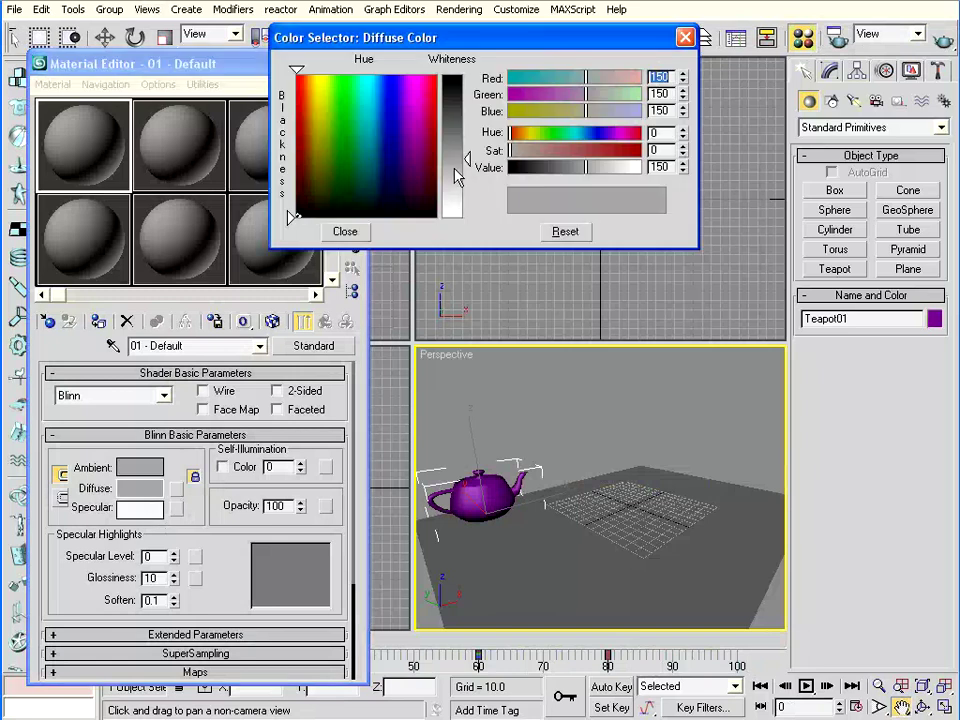
pyautogui.moveTo(365, 141); pyautogui.dragTo(340, 96)
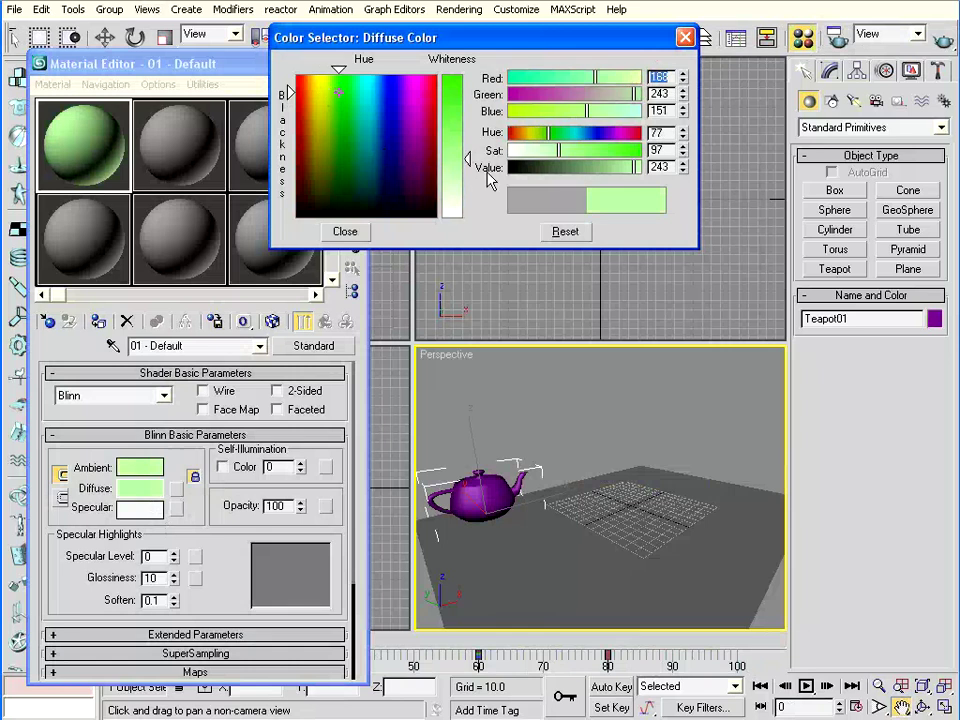
pyautogui.click(345, 231)
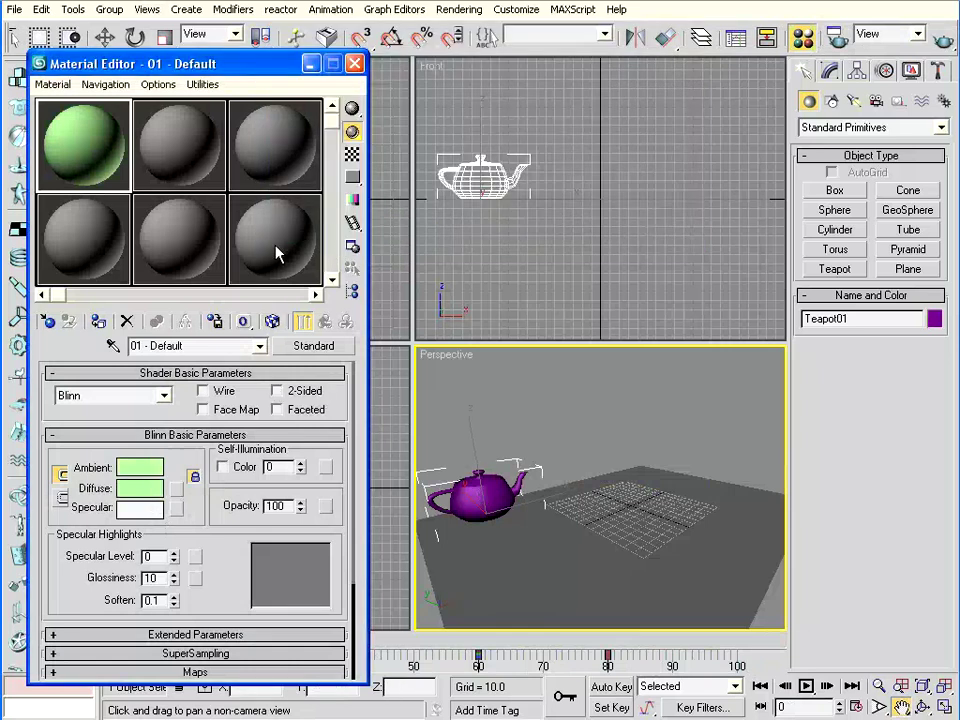
pyautogui.click(275, 323)
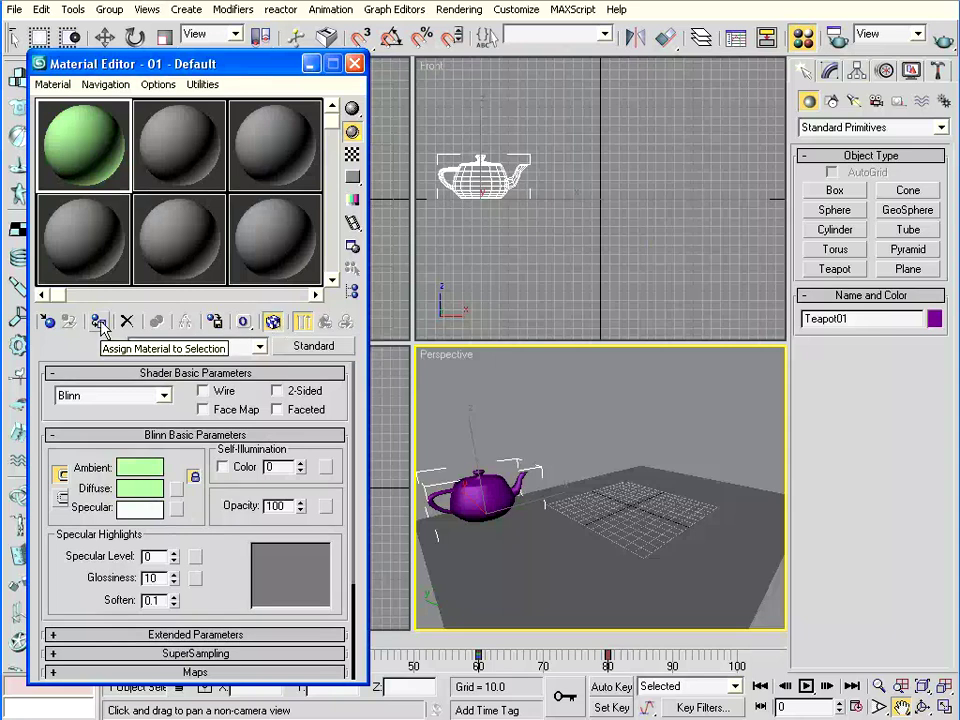
pyautogui.click(100, 326)
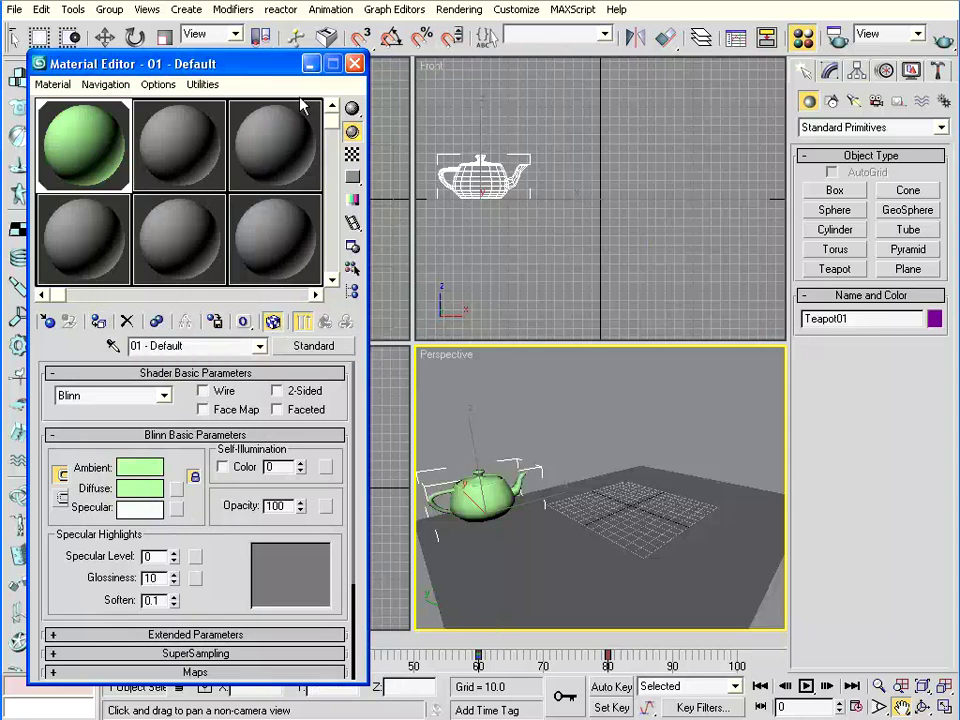
pyautogui.moveTo(248, 70)
pyautogui.mouseDown()
pyautogui.moveTo(352, 62)
pyautogui.moveTo(272, 26)
pyautogui.mouseUp()
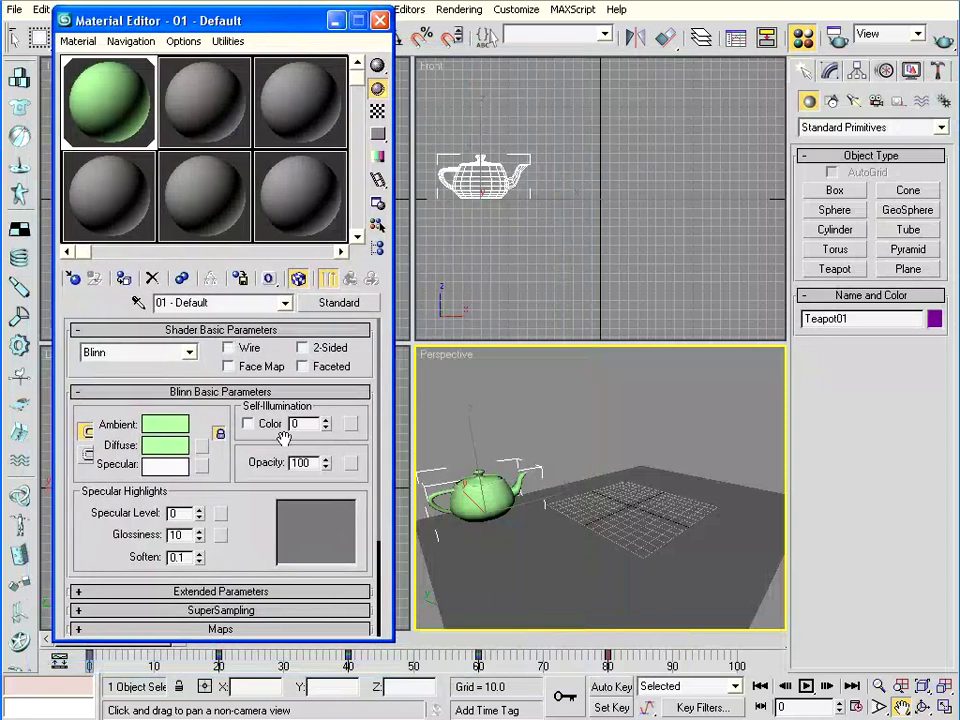
# Enable deep blue self-illumination colour on the material and set its opacity to 0.
pyautogui.click(248, 425)
pyautogui.click(312, 424)
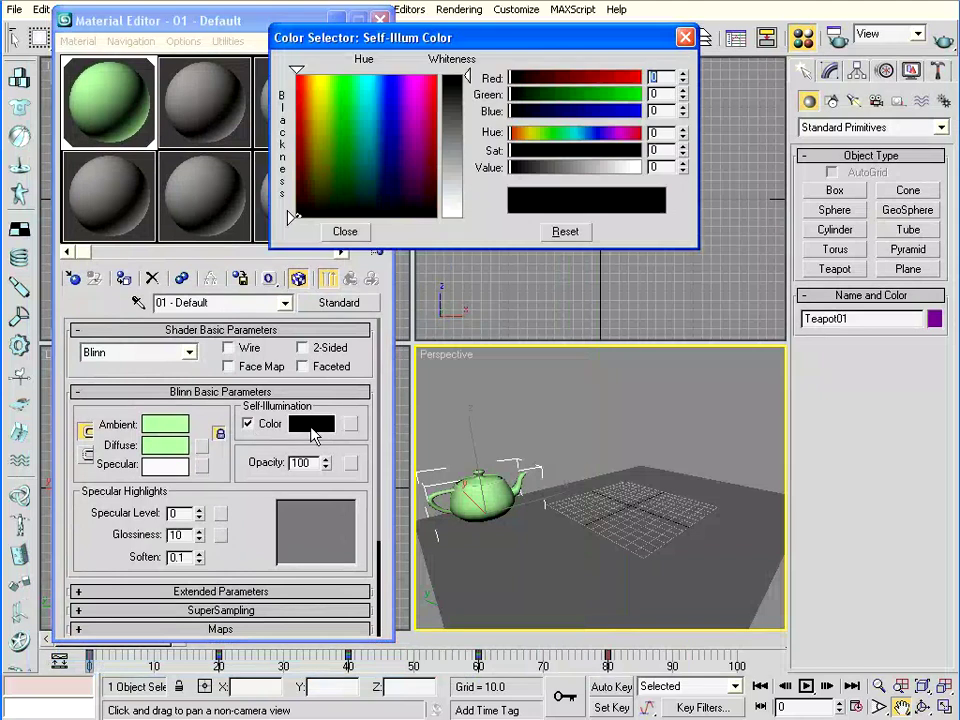
pyautogui.moveTo(306, 72)
pyautogui.mouseDown()
pyautogui.moveTo(300, 79)
pyautogui.moveTo(422, 75)
pyautogui.moveTo(417, 105)
pyautogui.moveTo(381, 90)
pyautogui.moveTo(393, 107)
pyautogui.mouseUp()
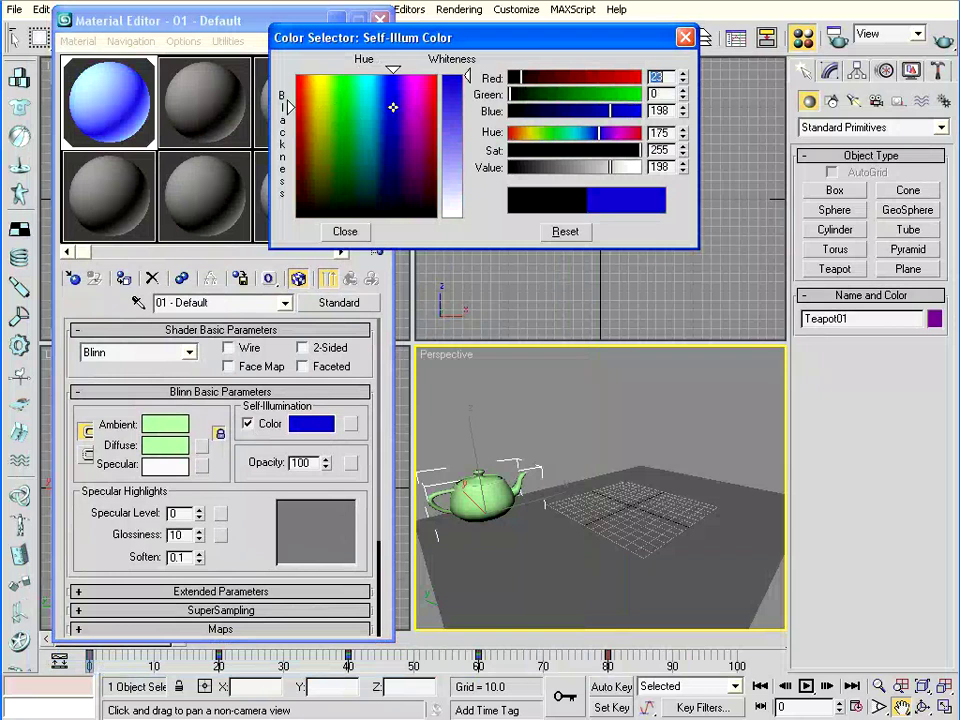
pyautogui.click(345, 231)
pyautogui.moveTo(325, 462); pyautogui.dragTo(333, 562)
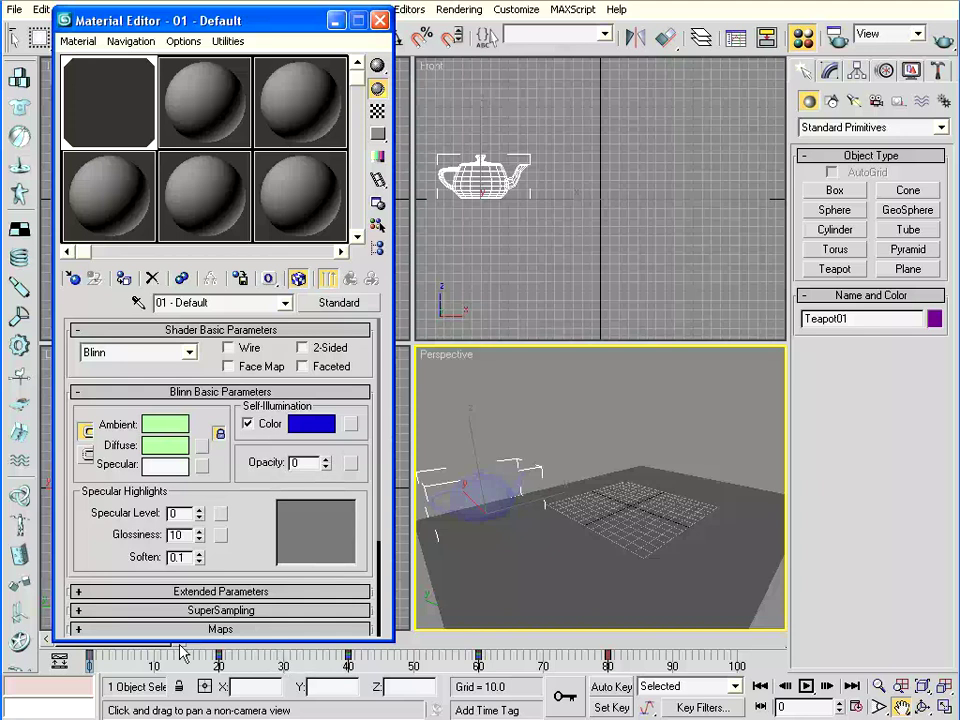
# With Auto Key, key the material's Opacity to 100 at frame 40 and scrub to preview the fade-in.
pyautogui.moveTo(180, 28); pyautogui.dragTo(158, 5)
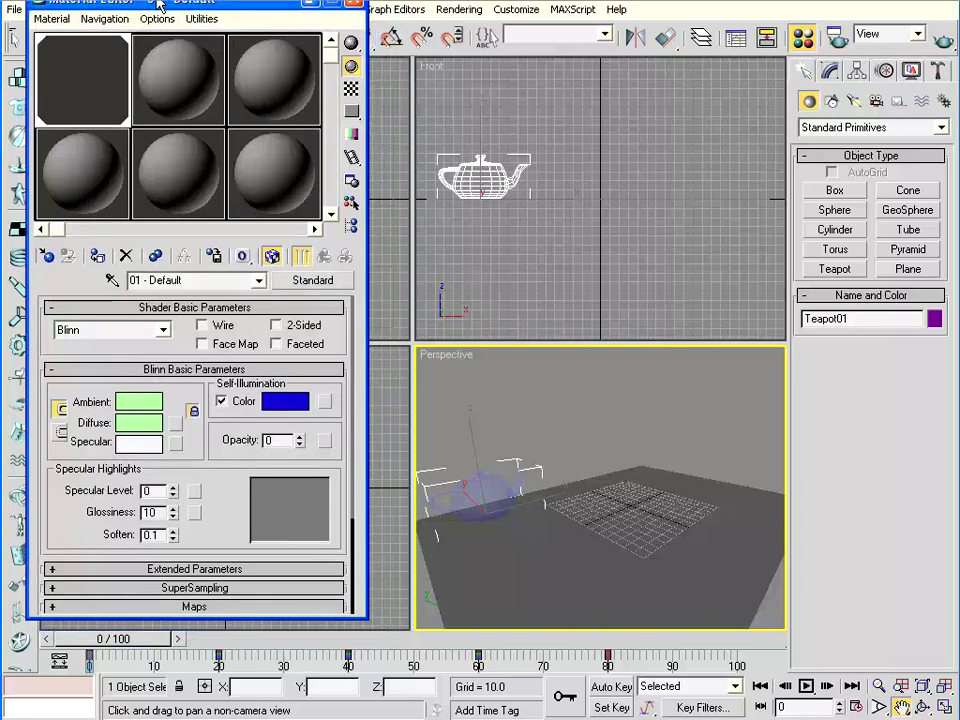
pyautogui.click(612, 688)
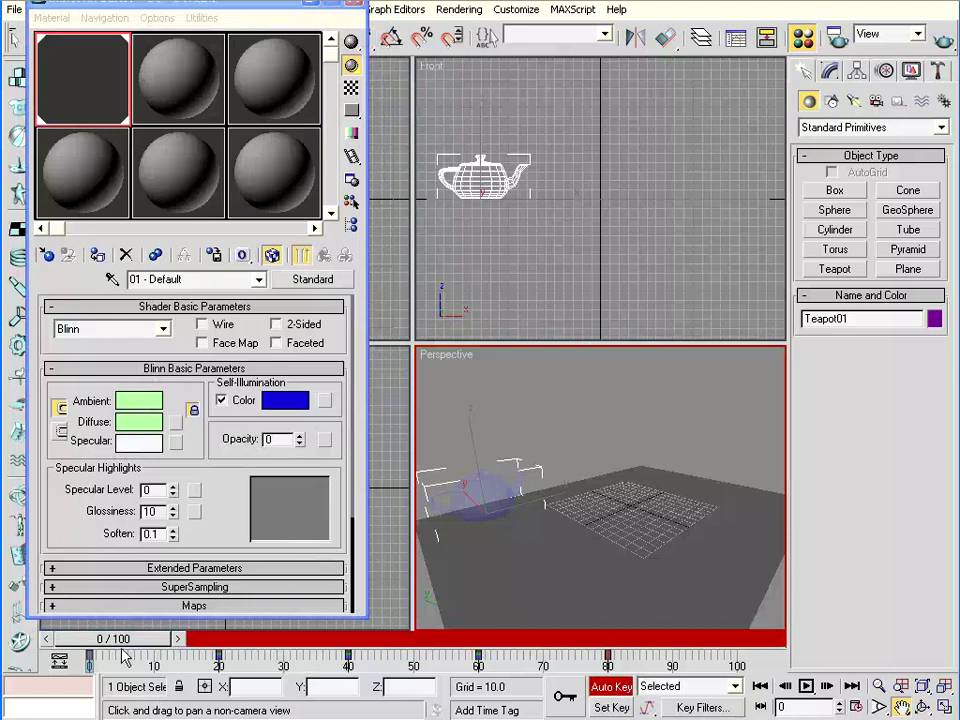
pyautogui.moveTo(114, 641); pyautogui.dragTo(348, 641)
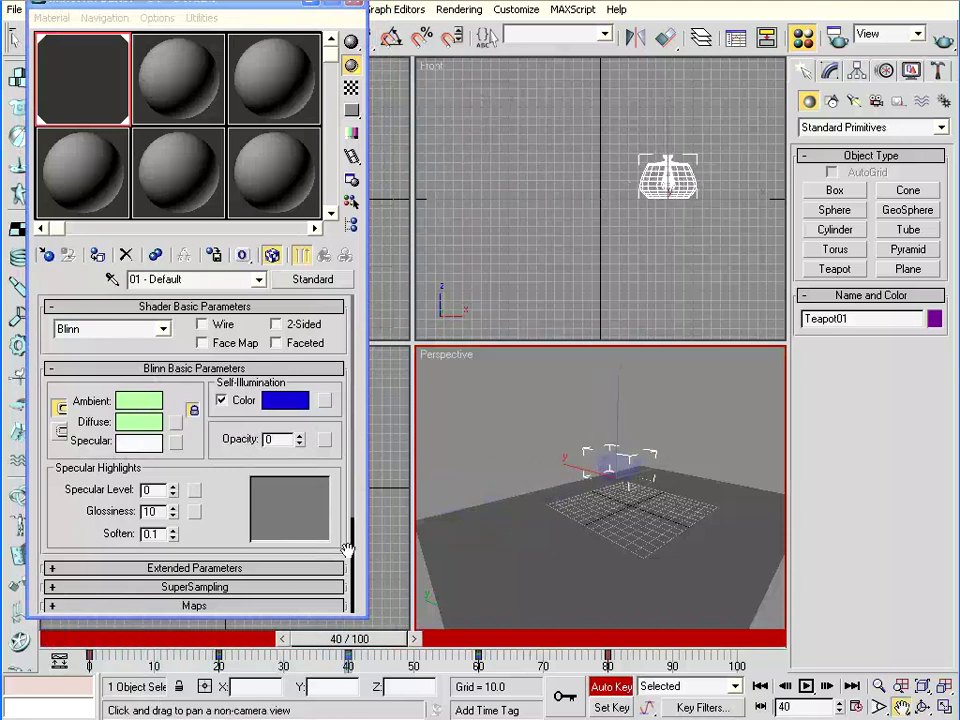
pyautogui.moveTo(300, 444); pyautogui.dragTo(300, 440)
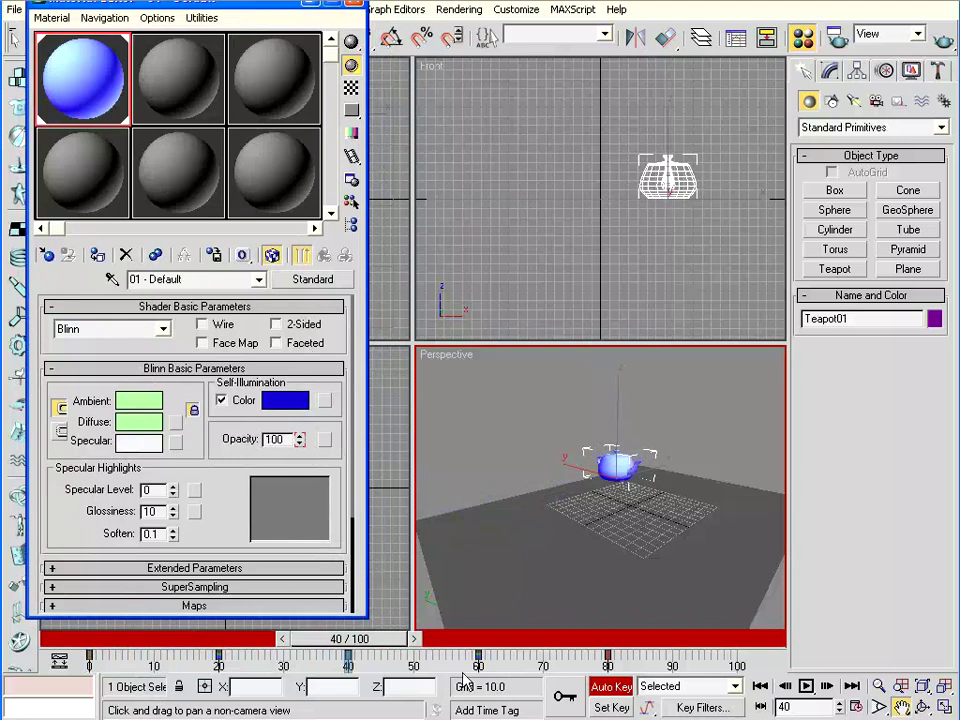
pyautogui.click(612, 688)
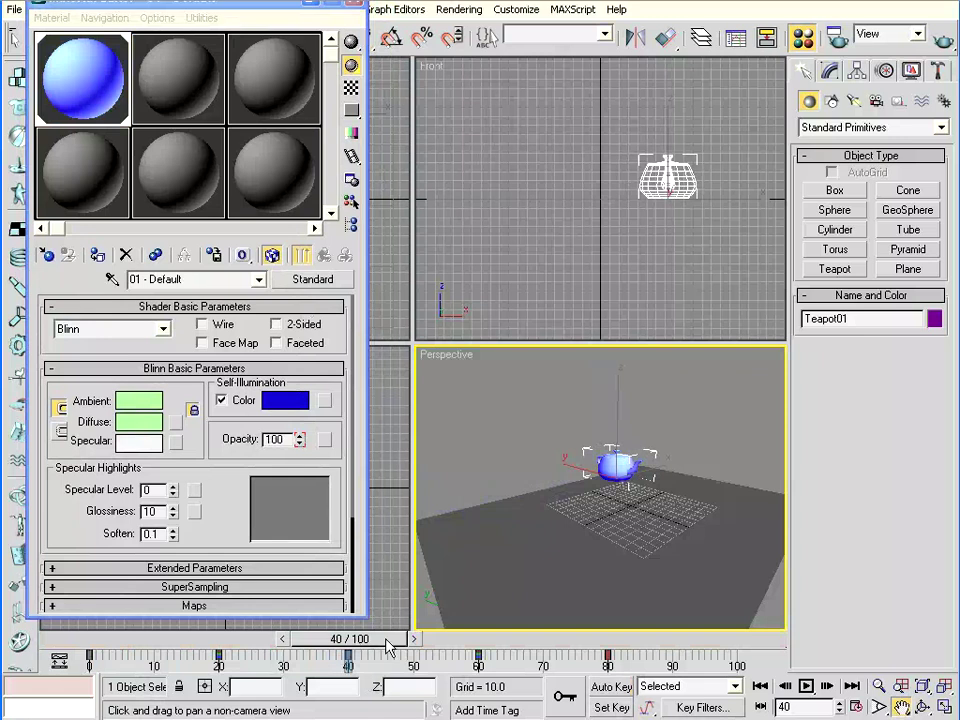
pyautogui.moveTo(388, 648)
pyautogui.mouseDown()
pyautogui.moveTo(122, 645)
pyautogui.moveTo(739, 632)
pyautogui.moveTo(477, 638)
pyautogui.mouseUp()
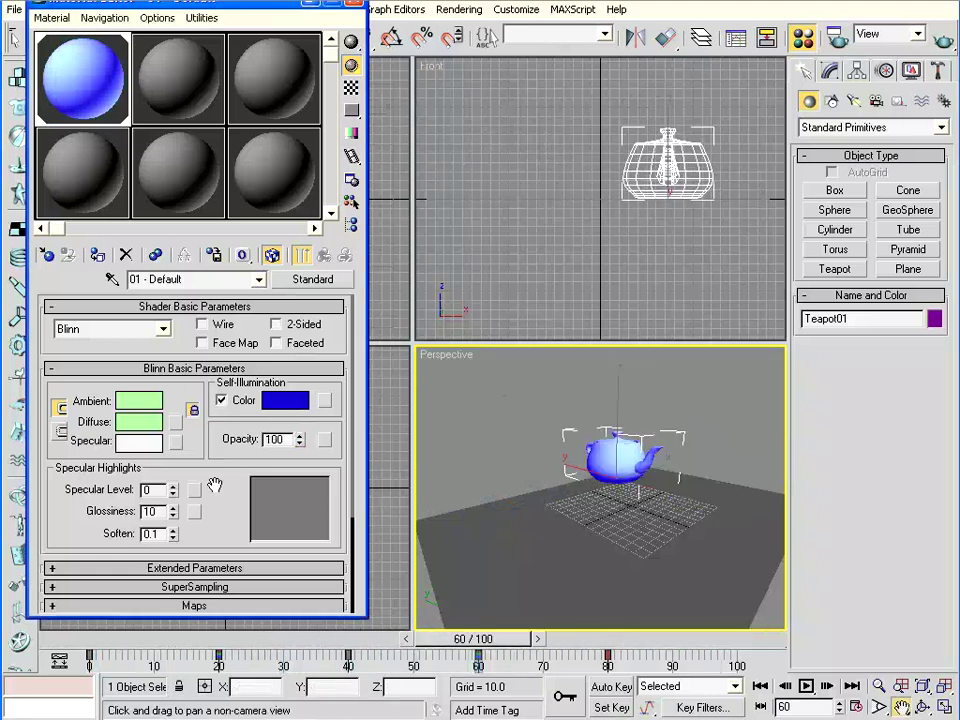
# Look over the material's map slots, then close the Material Editor window.
pyautogui.moveTo(214, 489)
pyautogui.mouseDown()
pyautogui.moveTo(216, 407)
pyautogui.moveTo(216, 422)
pyautogui.mouseUp()
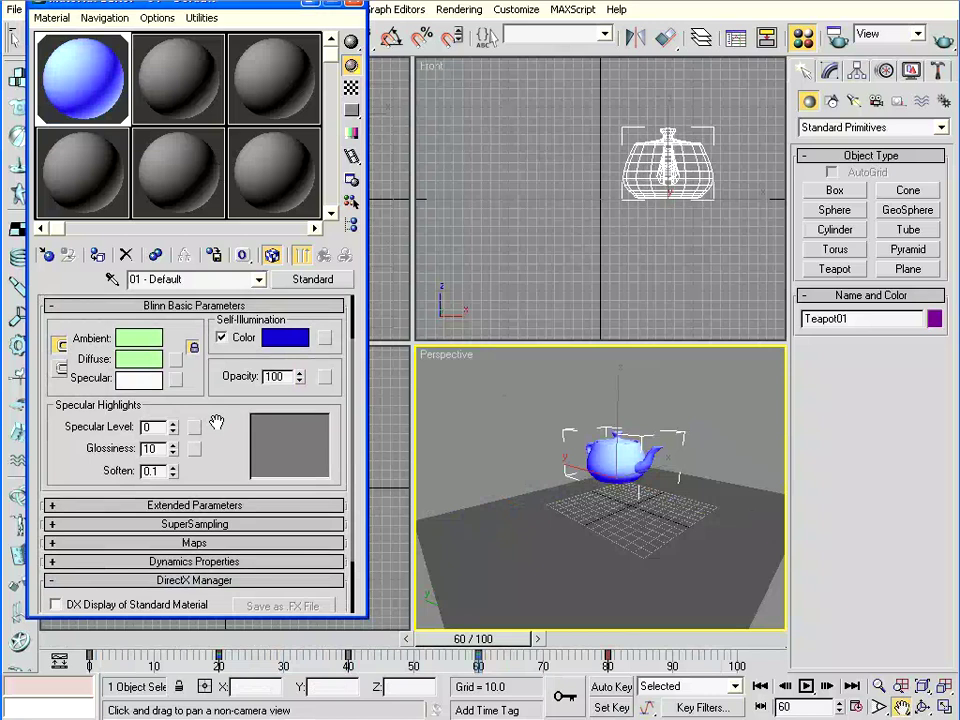
pyautogui.moveTo(216, 424); pyautogui.dragTo(214, 388)
pyautogui.click(194, 503)
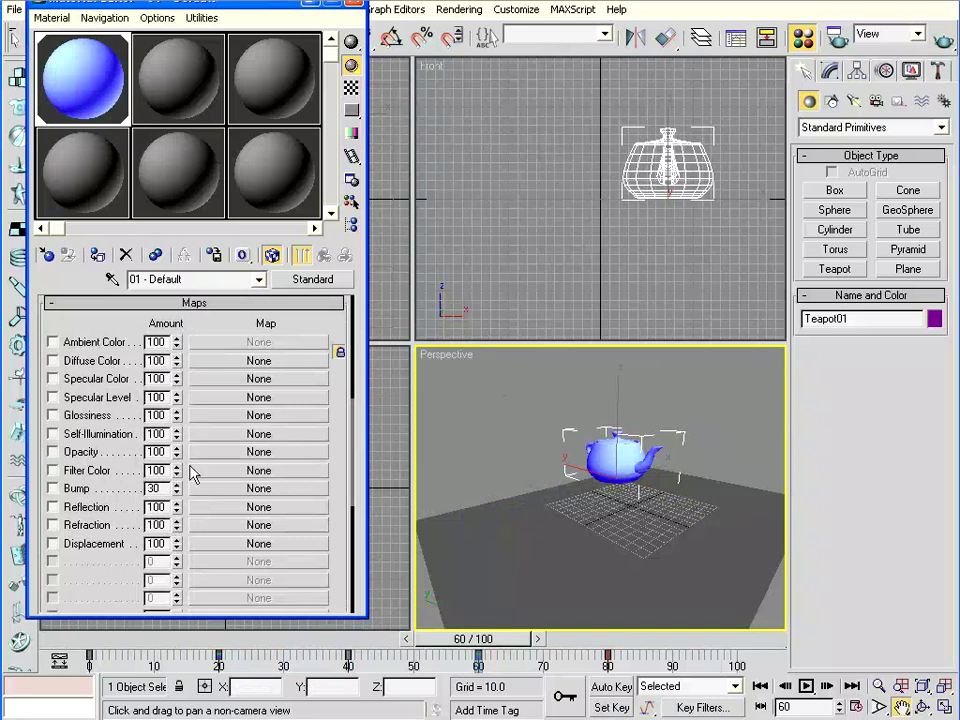
pyautogui.moveTo(107, 325); pyautogui.dragTo(107, 506)
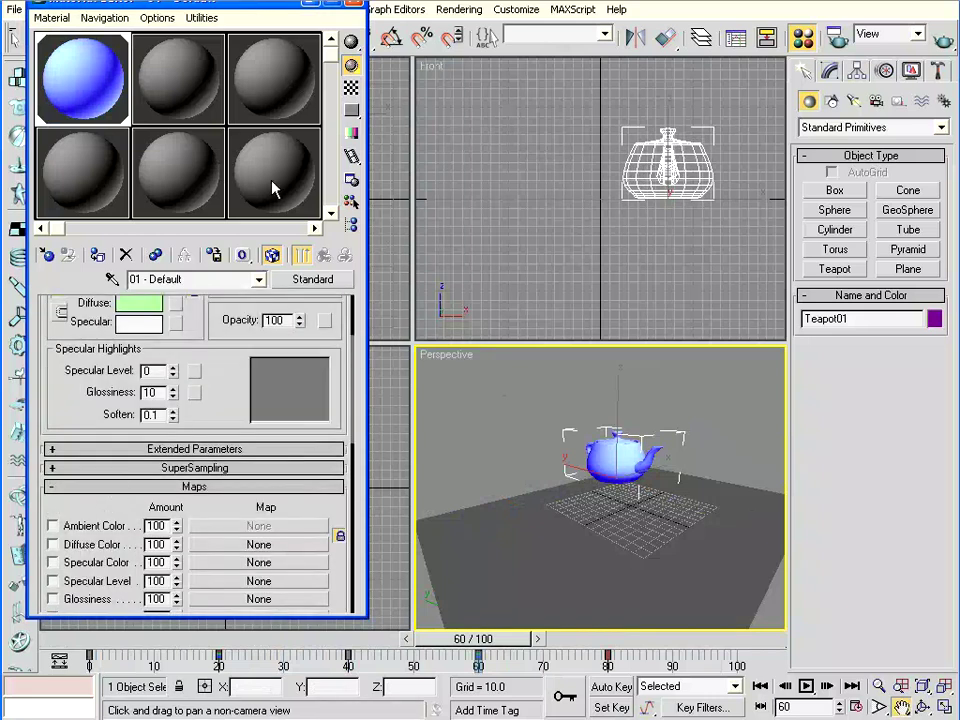
pyautogui.click(352, 5)
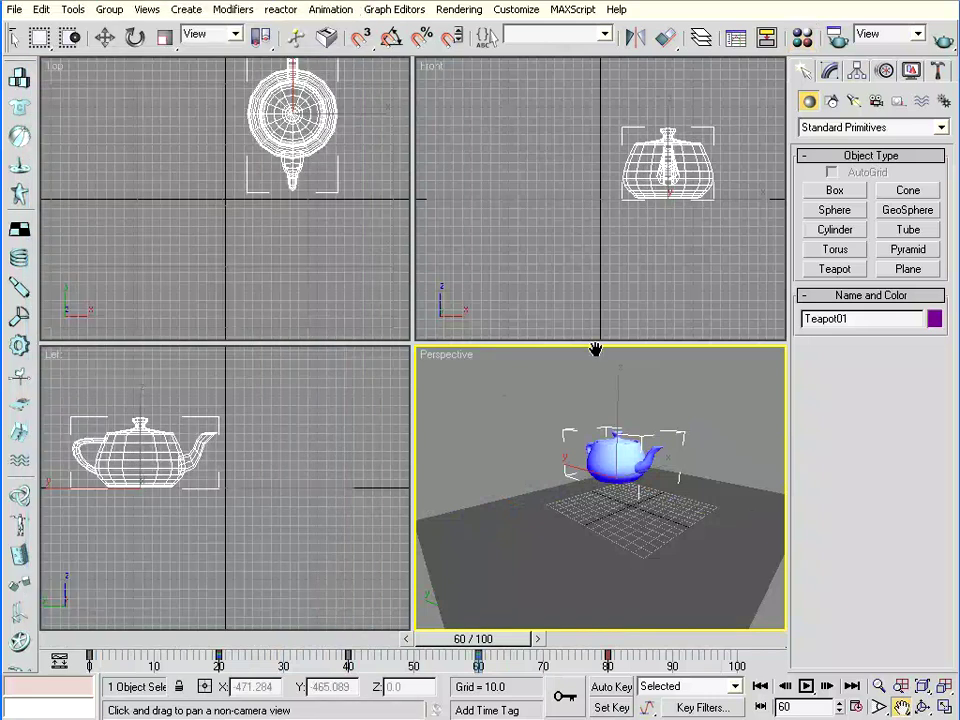
# Add a Flex modifier to Teapot01 from the Modify panel's Modifier List.
pyautogui.click(831, 75)
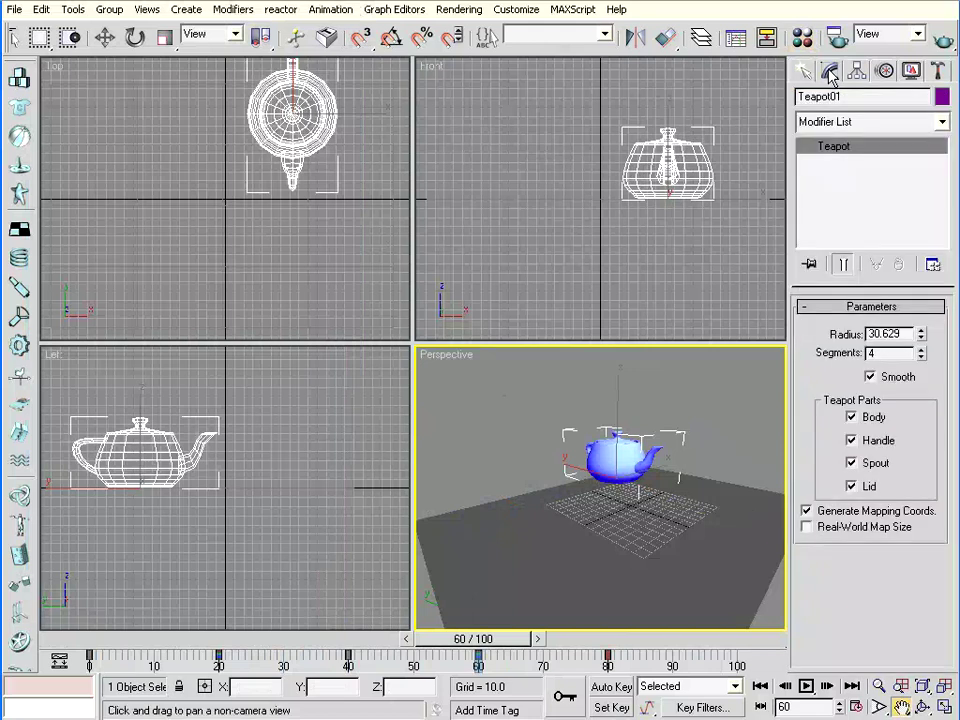
pyautogui.click(843, 124)
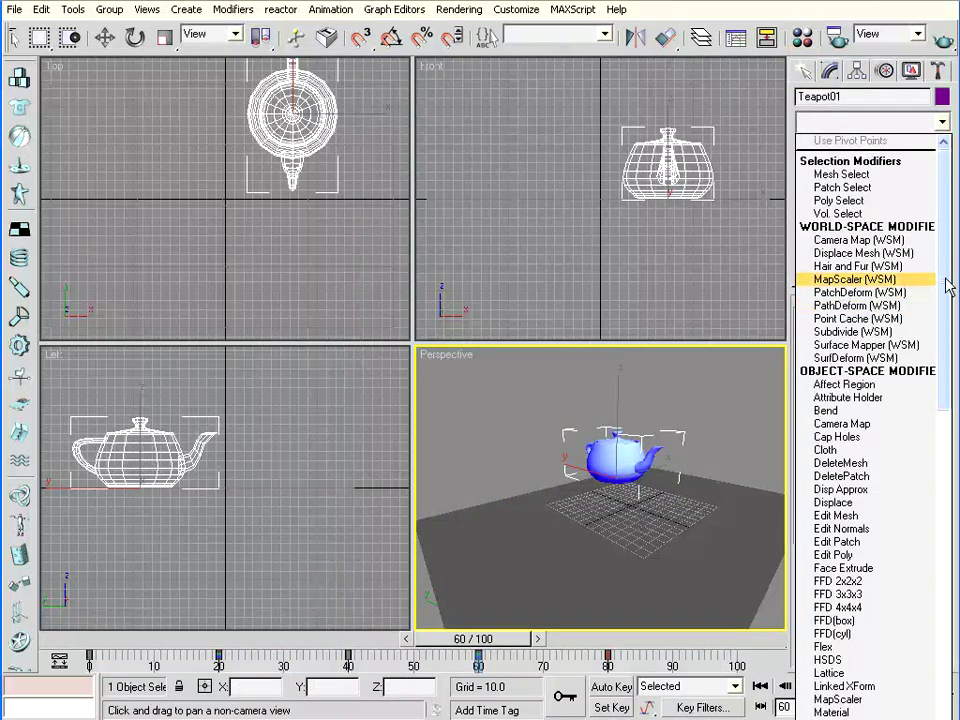
pyautogui.moveTo(948, 287); pyautogui.dragTo(948, 404)
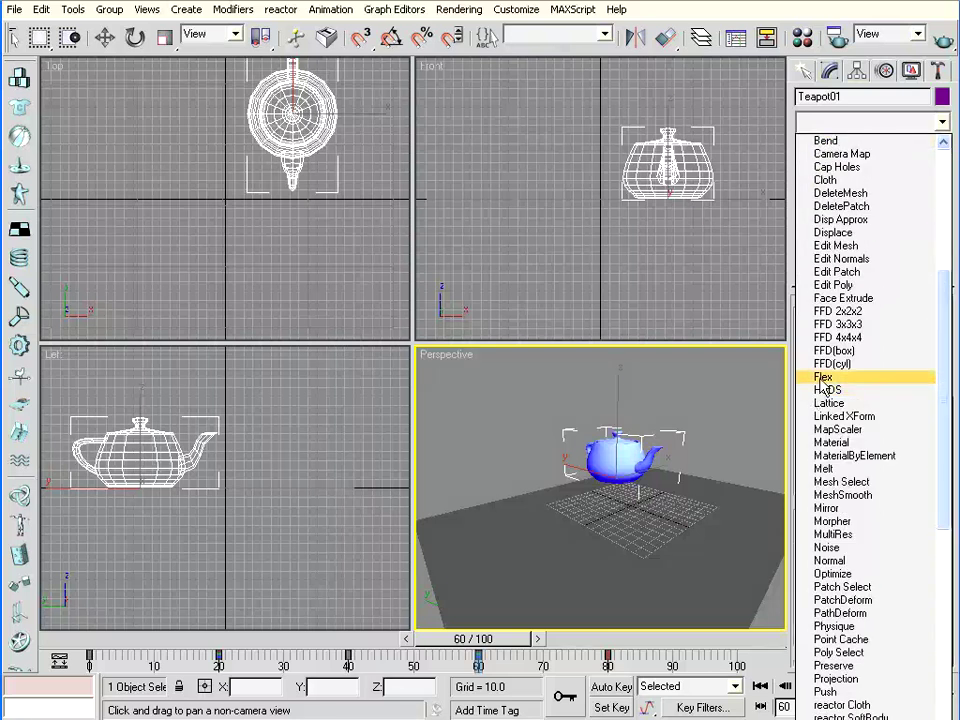
pyautogui.click(822, 380)
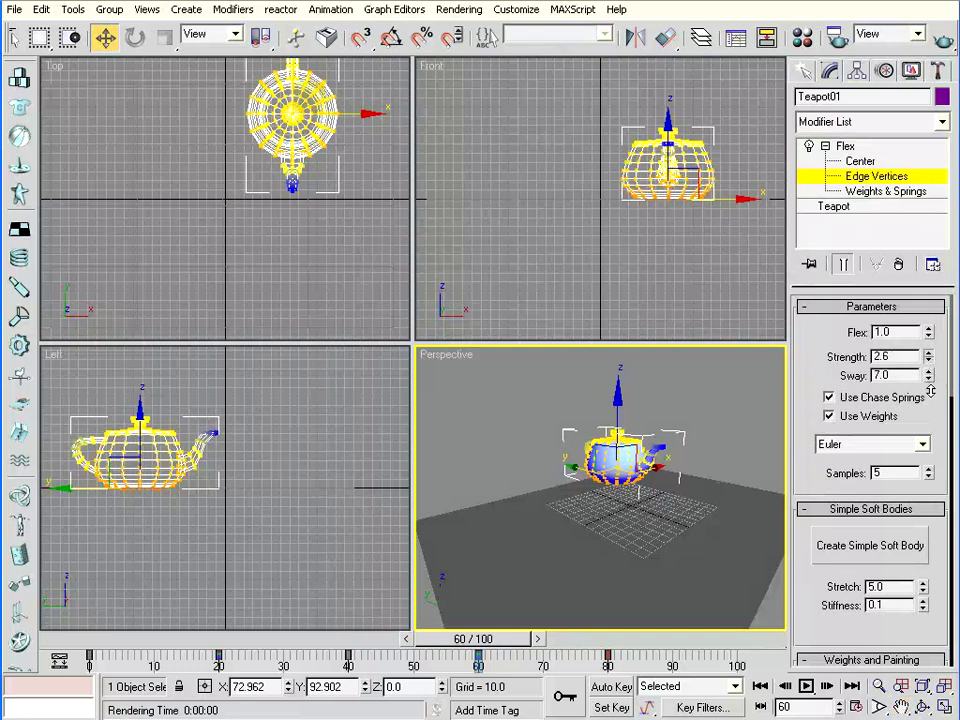
# Lower Flex Strength slightly, reset and raise the Flex amount, and scrub to preview the jiggle.
pyautogui.moveTo(928, 435); pyautogui.dragTo(930, 440)
pyautogui.rightClick(930, 334)
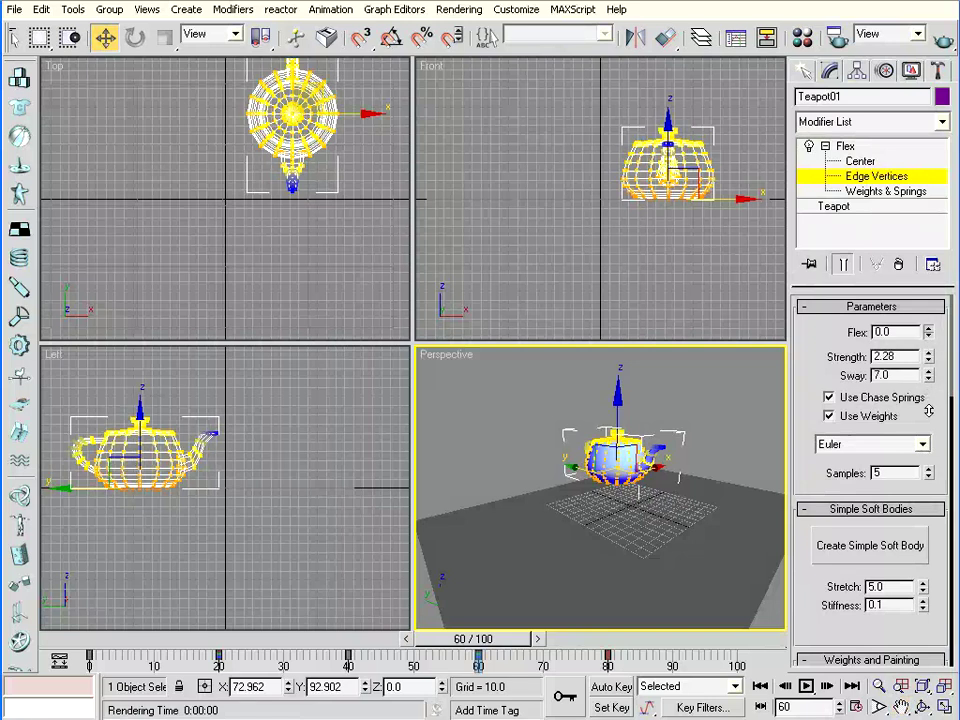
pyautogui.moveTo(928, 336)
pyautogui.mouseDown()
pyautogui.moveTo(929, 110)
pyautogui.moveTo(929, 390)
pyautogui.mouseUp()
pyautogui.moveTo(480, 639)
pyautogui.mouseDown()
pyautogui.moveTo(287, 648)
pyautogui.moveTo(130, 641)
pyautogui.moveTo(603, 651)
pyautogui.moveTo(118, 648)
pyautogui.mouseUp()
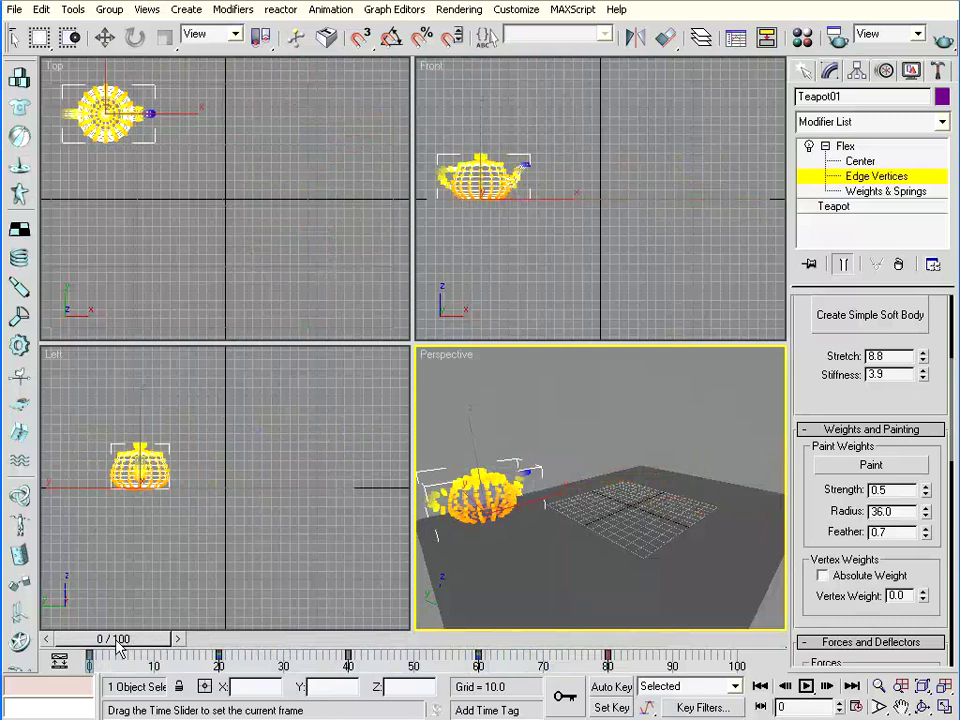
# Leave the Edge Vertices sub-object level and preview the flex motion across frames.
pyautogui.press('w')
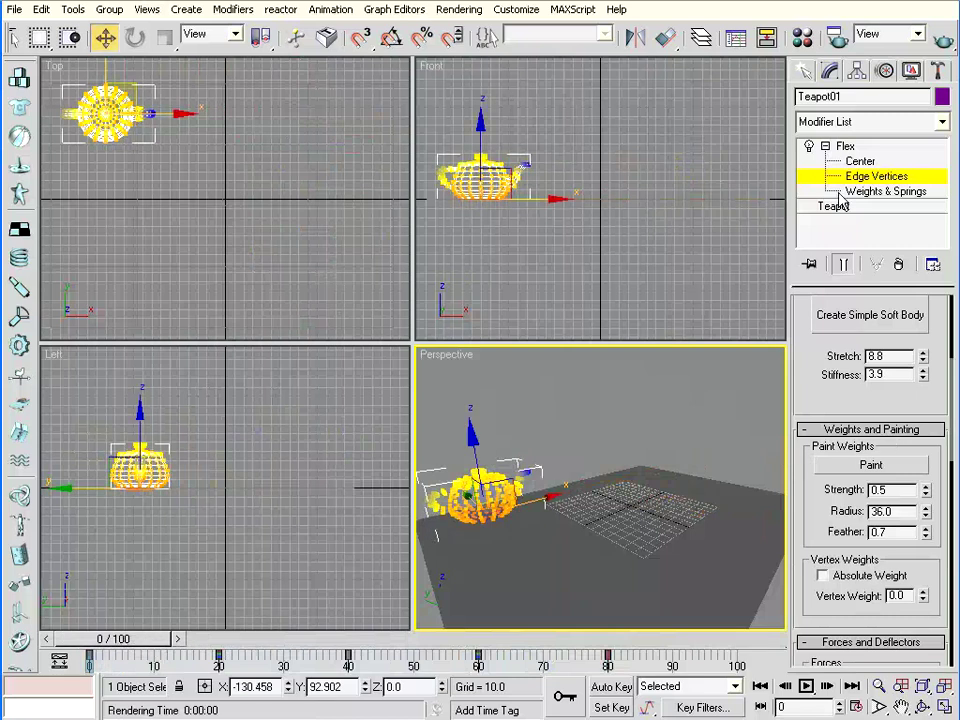
pyautogui.click(845, 146)
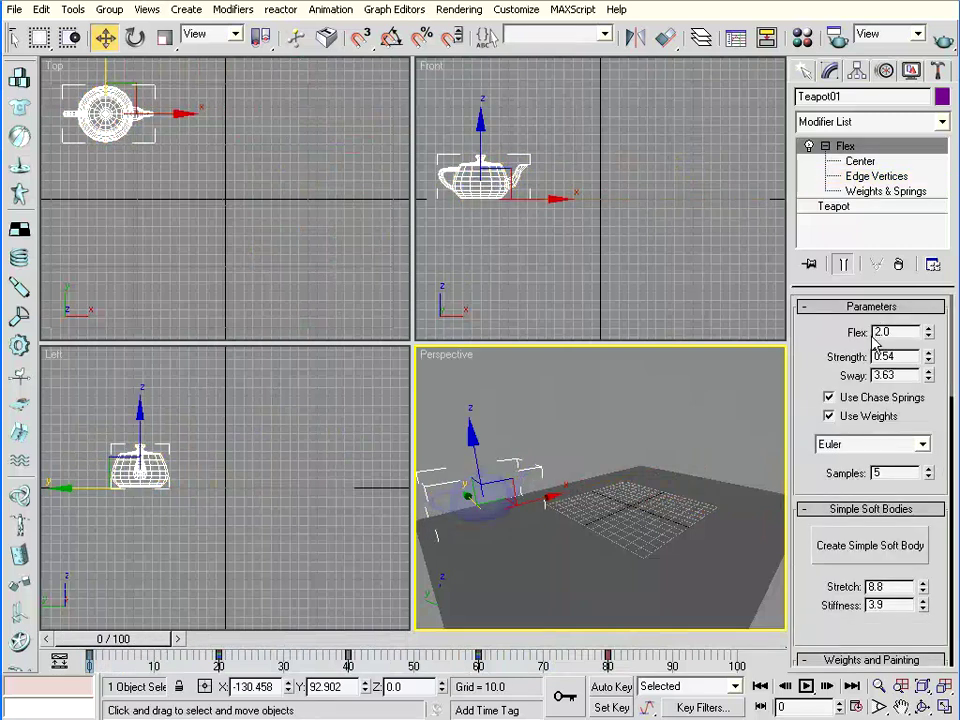
pyautogui.moveTo(137, 645)
pyautogui.mouseDown()
pyautogui.moveTo(405, 642)
pyautogui.moveTo(315, 637)
pyautogui.mouseUp()
# With Auto Key on, key Flex to 0.0 at frame 30 and 2.0 at frame 50, then rewind to frame 0.
pyautogui.press('w')
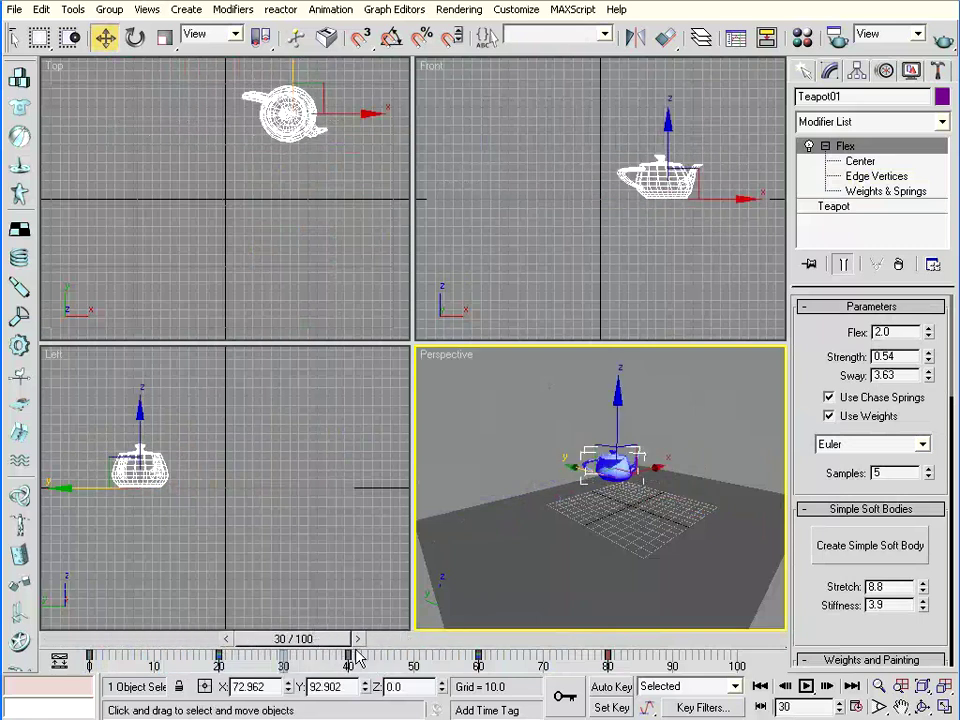
pyautogui.click(612, 688)
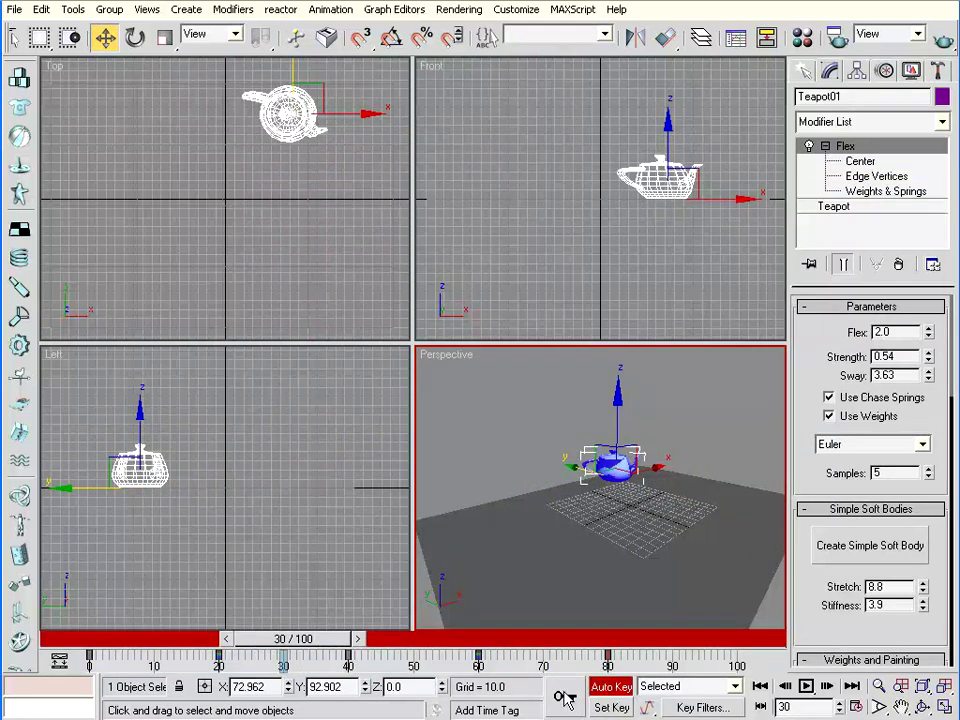
pyautogui.moveTo(929, 333); pyautogui.dragTo(929, 398)
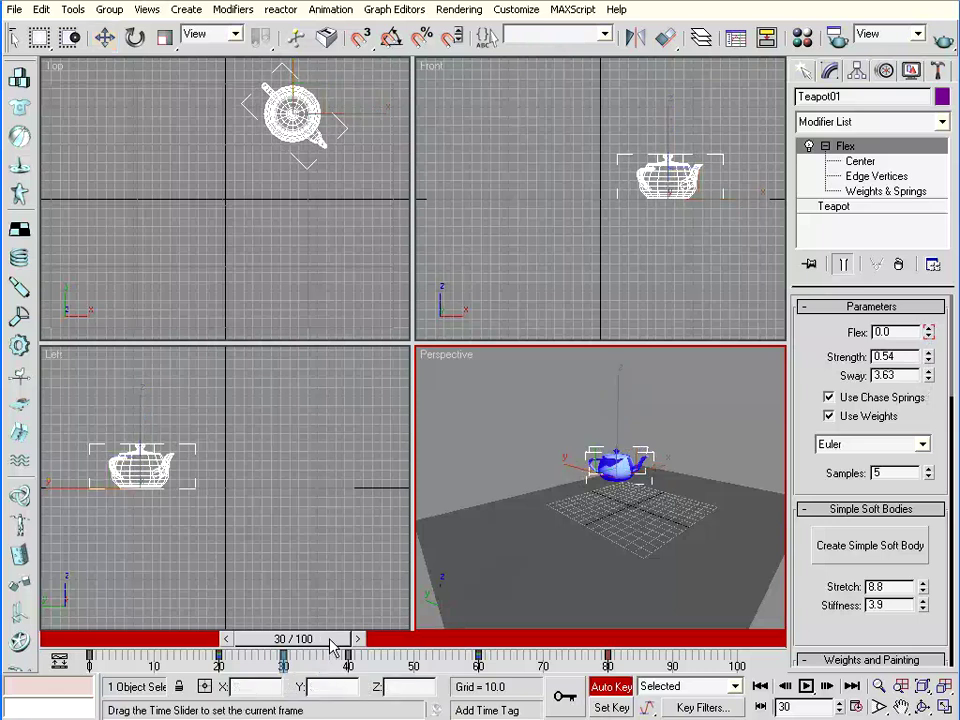
pyautogui.moveTo(340, 640); pyautogui.dragTo(458, 645)
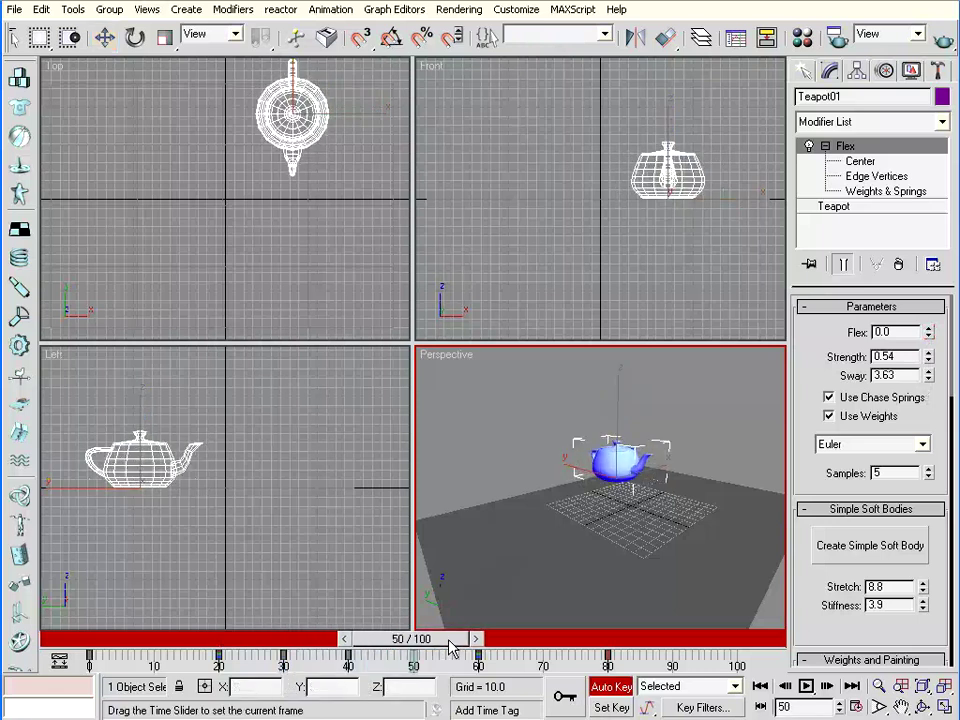
pyautogui.press('w')
pyautogui.write('2')
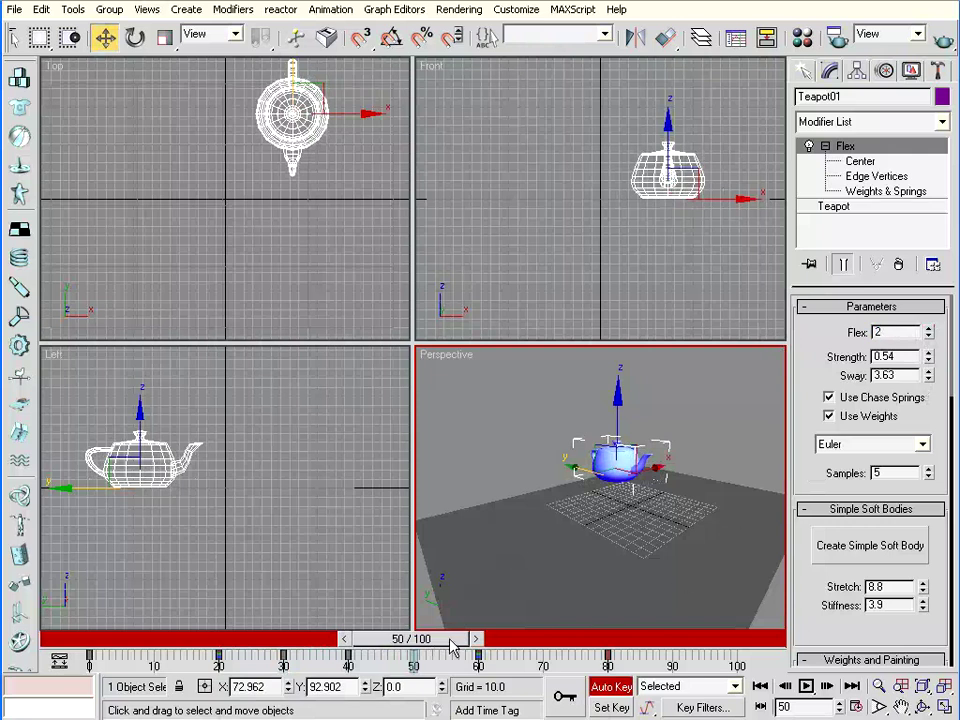
pyautogui.moveTo(452, 640); pyautogui.dragTo(100, 640)
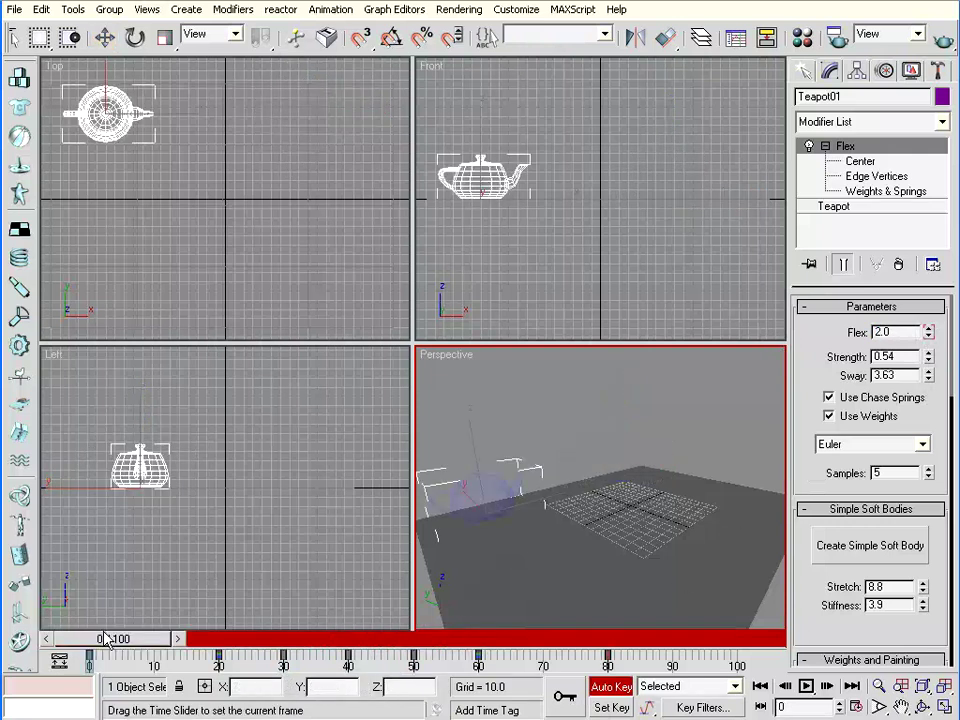
# Turn Auto Key off, play the jiggle, set Strength 2.0 and Sway 0.99, then rewind to frame 0.
pyautogui.click(614, 687)
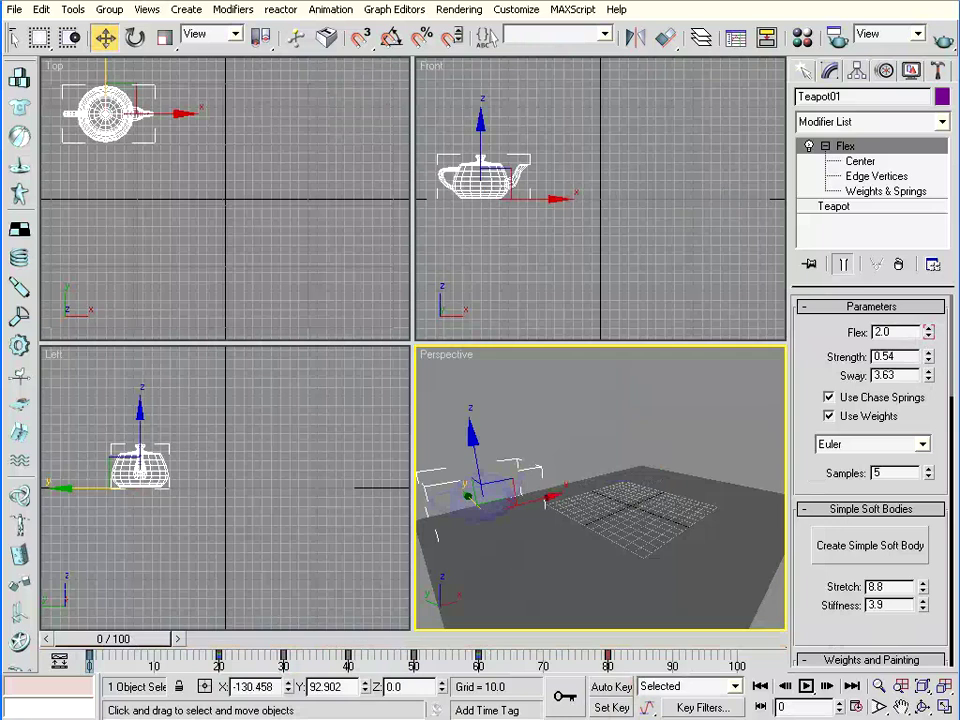
pyautogui.click(806, 686)
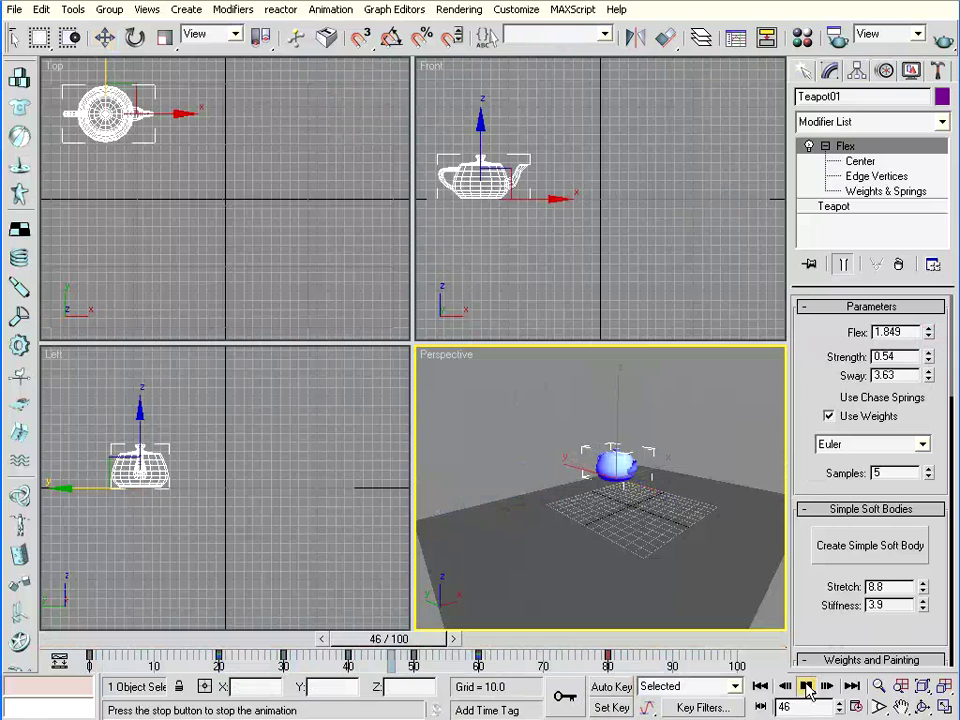
pyautogui.moveTo(430, 640)
pyautogui.mouseDown()
pyautogui.moveTo(697, 650)
pyautogui.moveTo(90, 640)
pyautogui.moveTo(633, 648)
pyautogui.moveTo(90, 645)
pyautogui.moveTo(311, 645)
pyautogui.mouseUp()
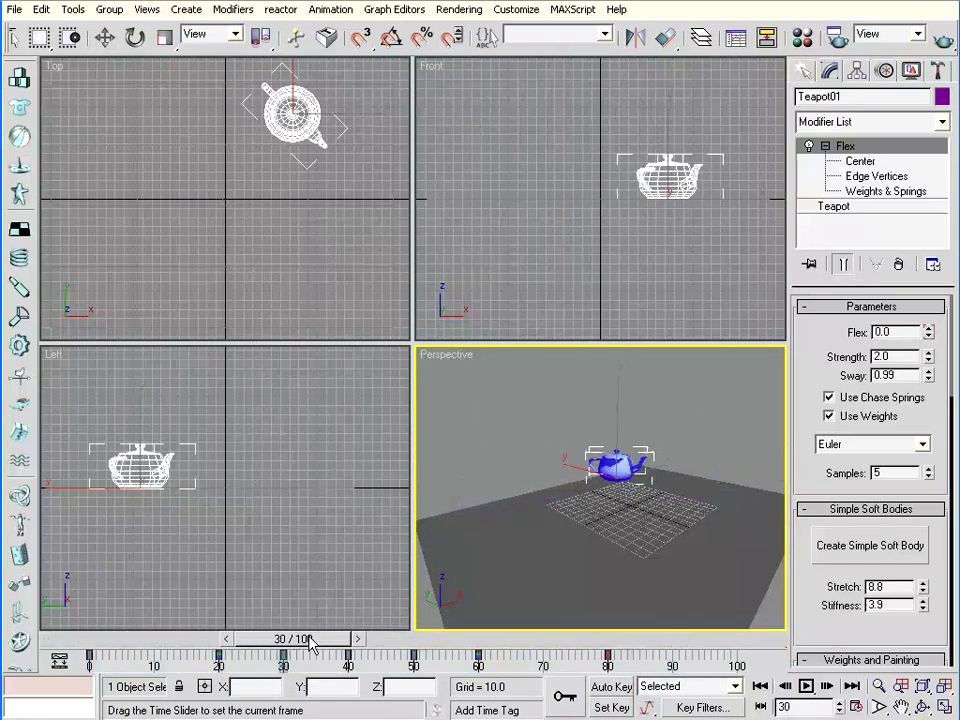
pyautogui.press('w')
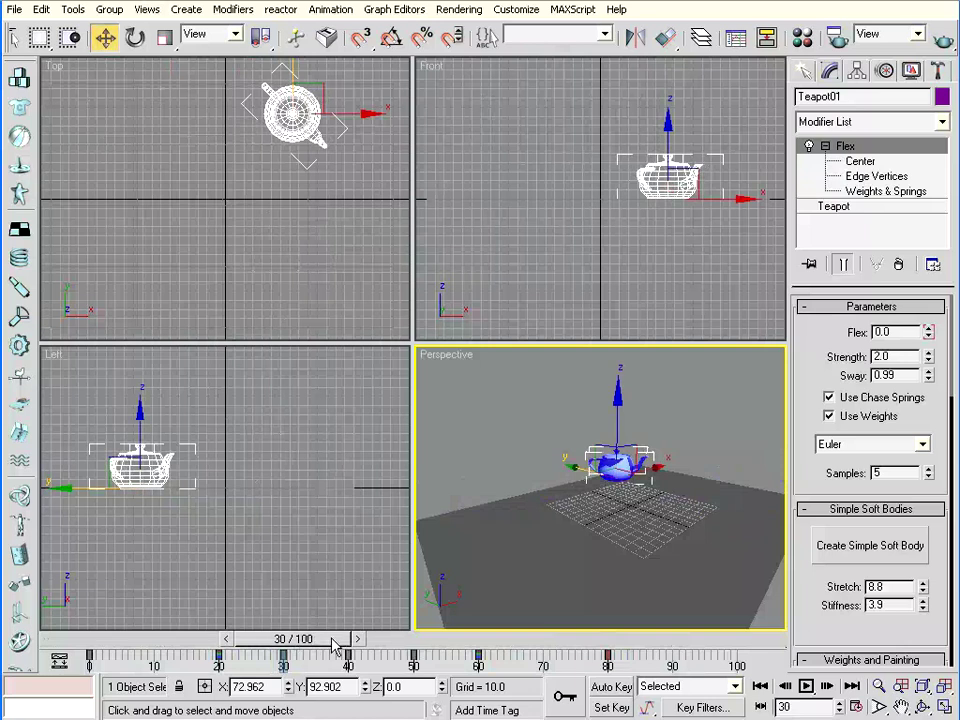
pyautogui.moveTo(349, 641); pyautogui.dragTo(58, 640)
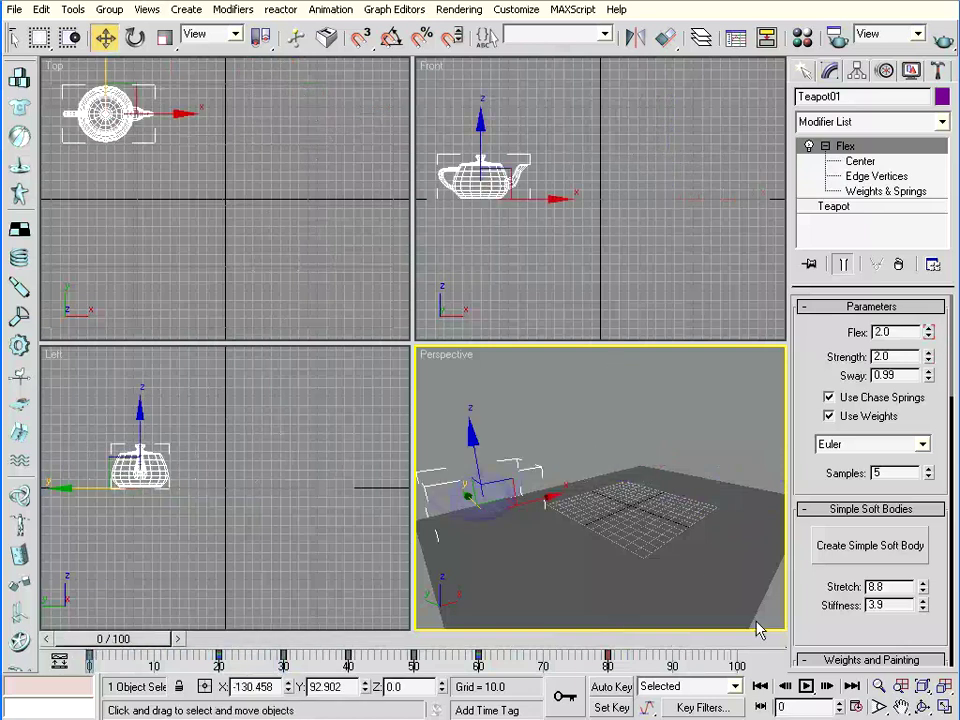
# Toggle Auto Key on and off, rewind to frame 0, and play back the teapot's flex animation.
pyautogui.click(611, 690)
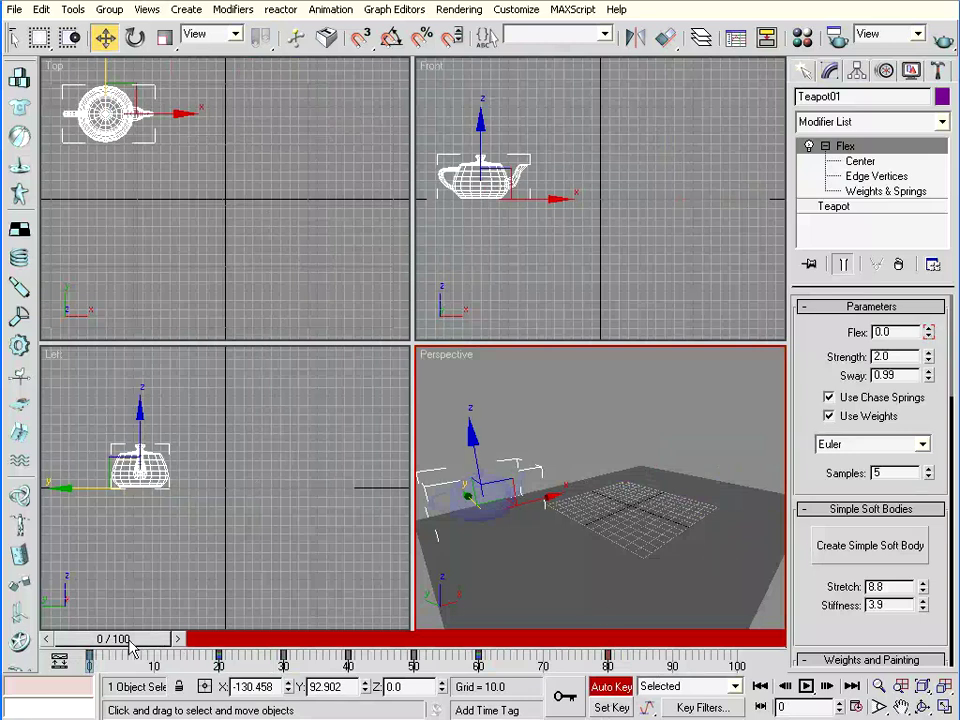
pyautogui.moveTo(130, 648)
pyautogui.mouseDown()
pyautogui.moveTo(298, 646)
pyautogui.moveTo(125, 646)
pyautogui.mouseUp()
pyautogui.click(614, 688)
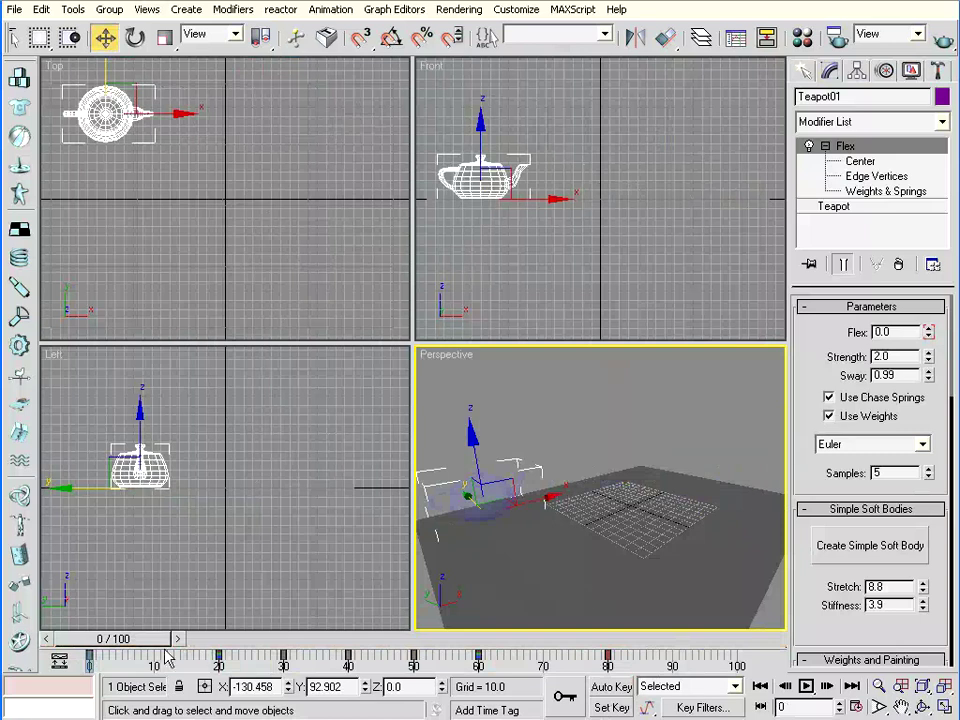
pyautogui.moveTo(120, 641)
pyautogui.mouseDown()
pyautogui.moveTo(517, 655)
pyautogui.moveTo(705, 650)
pyautogui.moveTo(140, 655)
pyautogui.mouseUp()
pyautogui.press('w')
pyautogui.click(808, 688)
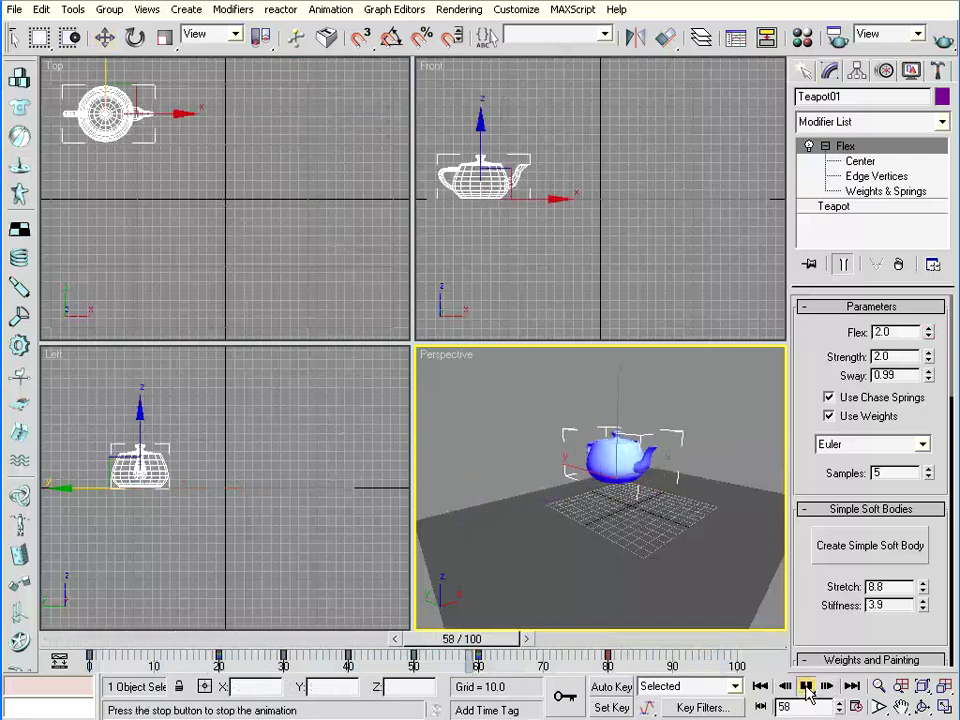